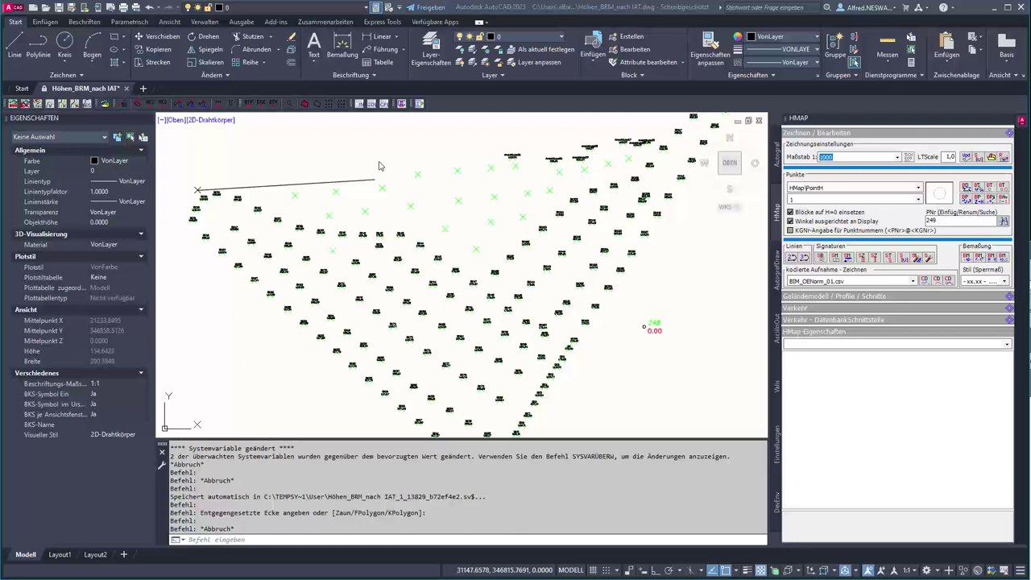
Step: Inspect the block properties and attributes of survey point OK46, then clear the selection
scroll(452, 285, up, 8)
scroll(452, 285, up, 2)
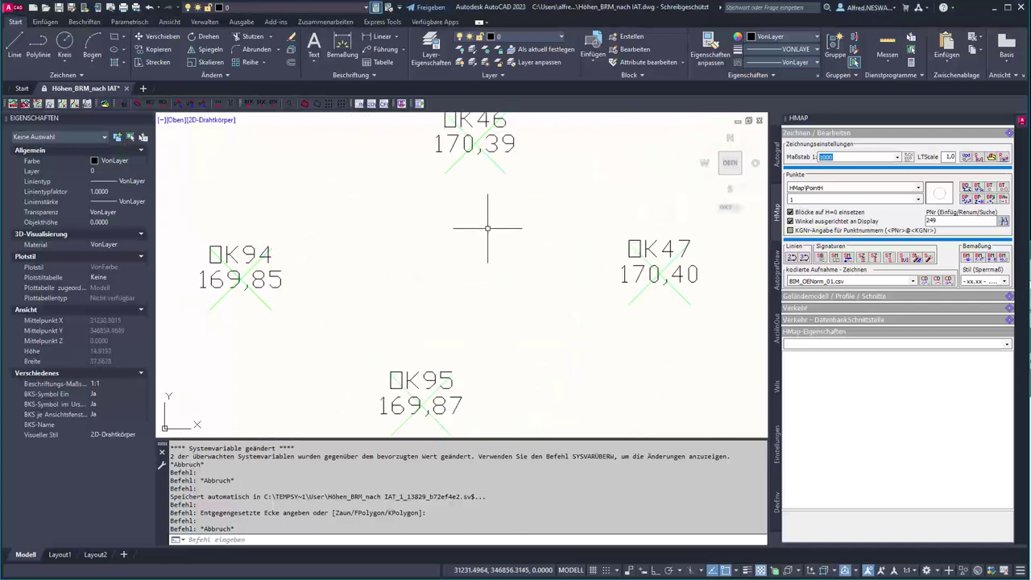
middle_drag(489, 223, 485, 313)
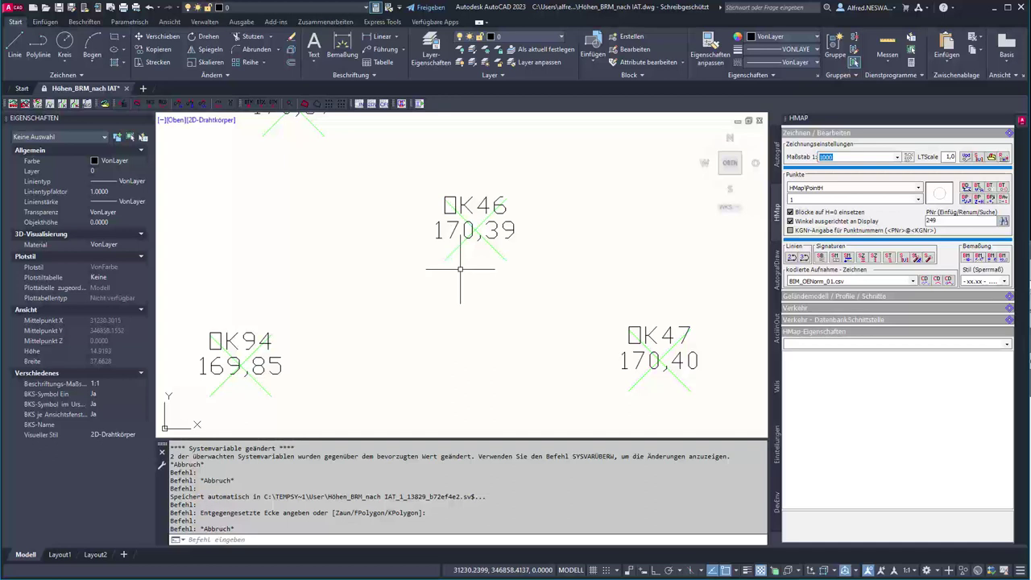
scroll(460, 270, down, 4)
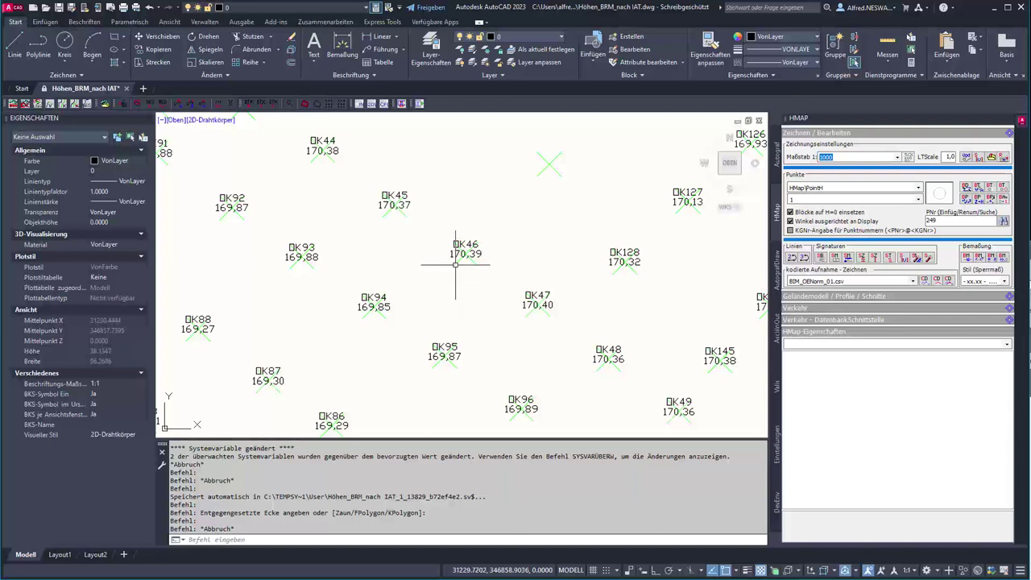
click(455, 250)
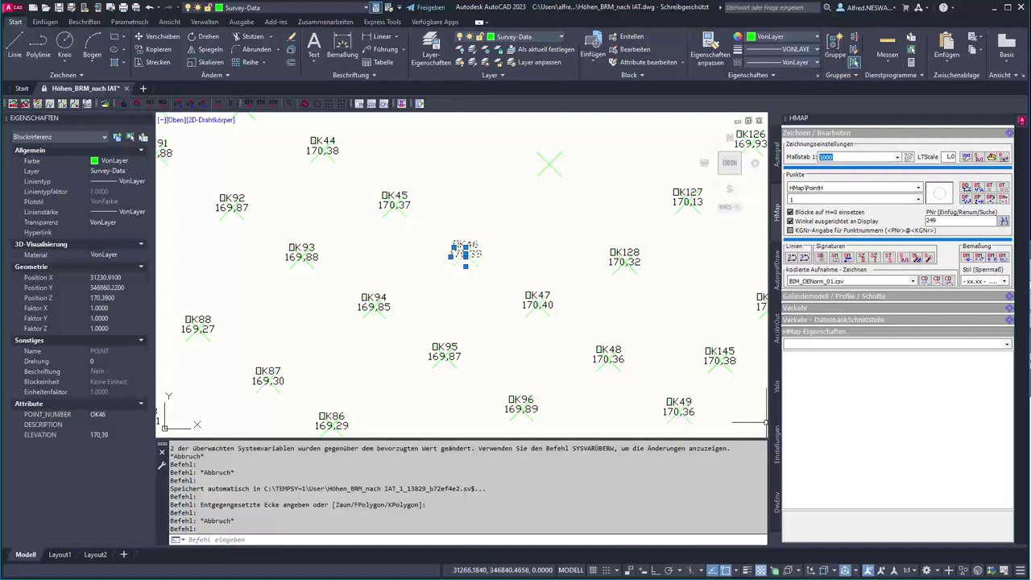
key(Escape)
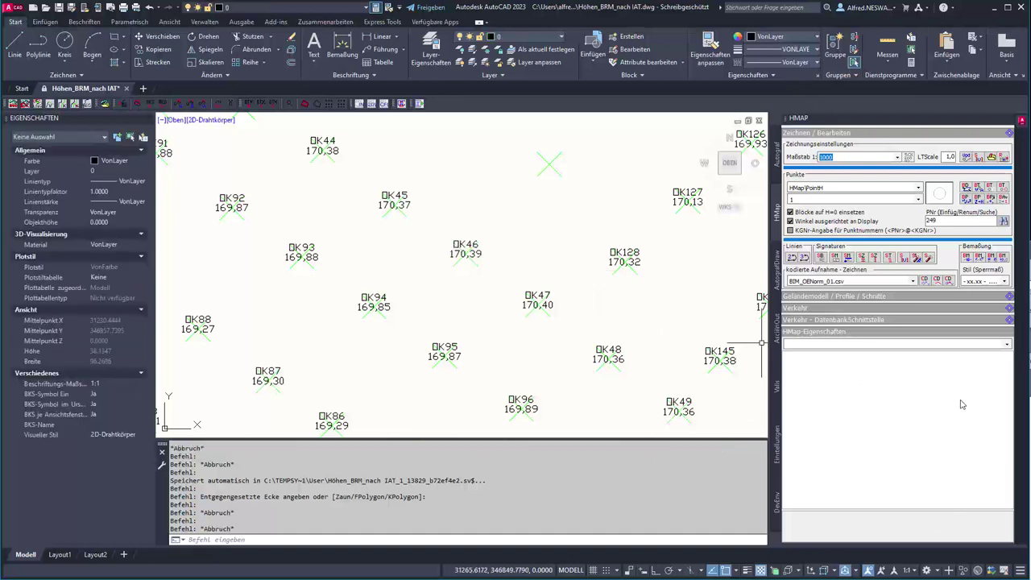
Step: Inspect the HMap point properties of the separate point 248 beside the survey field
scroll(419, 268, down, 4)
middle_drag(592, 354, 448, 264)
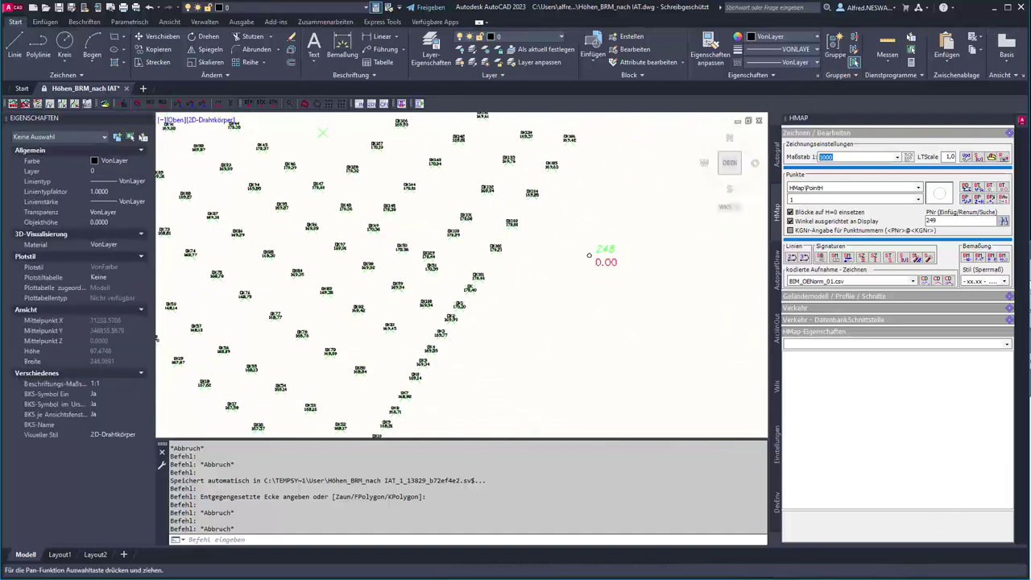
click(603, 251)
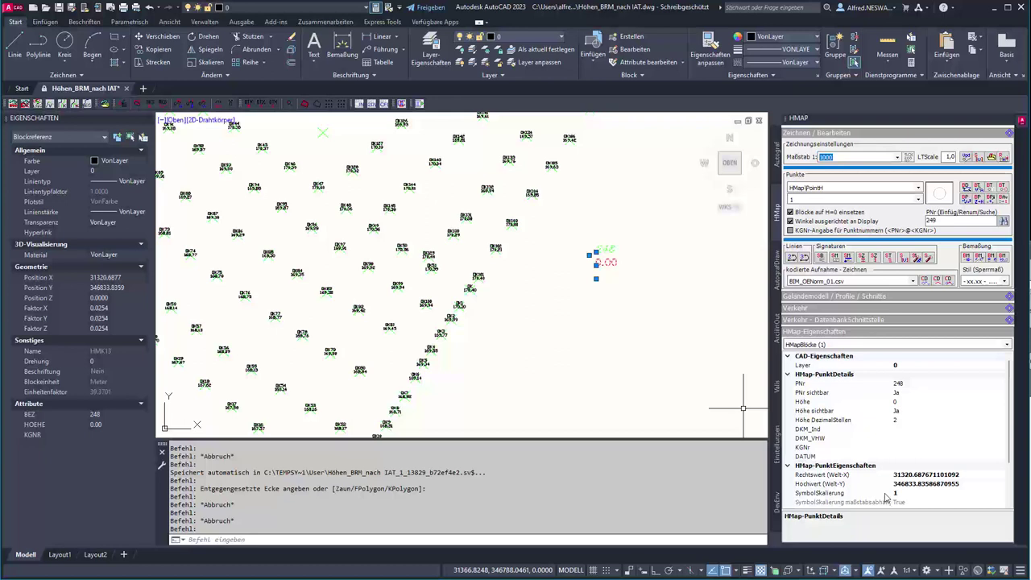
key(Escape)
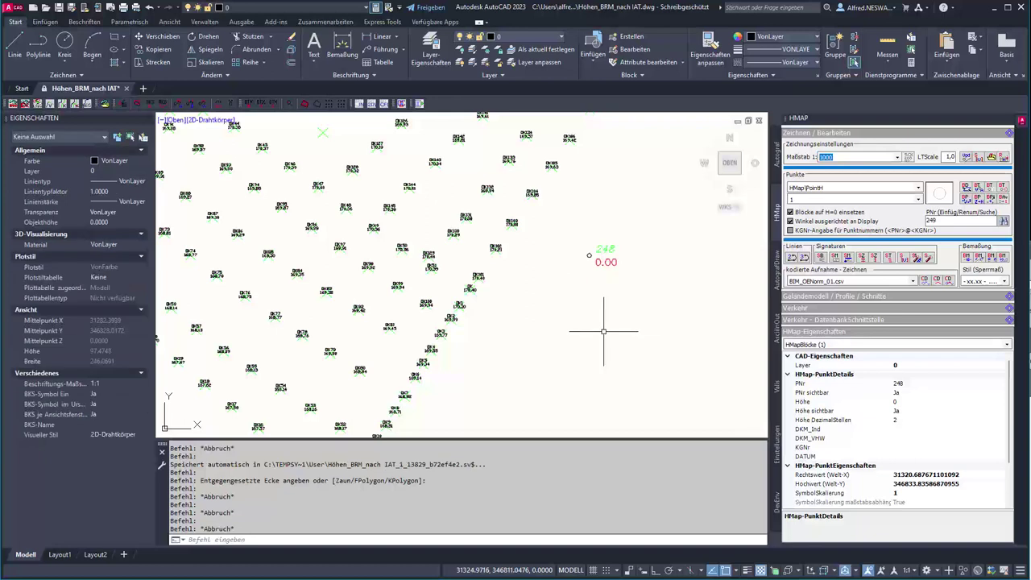
Step: Examine survey point OK47's block name and its POINT_NUMBER and ELEVATION attributes
middle_drag(597, 330, 720, 364)
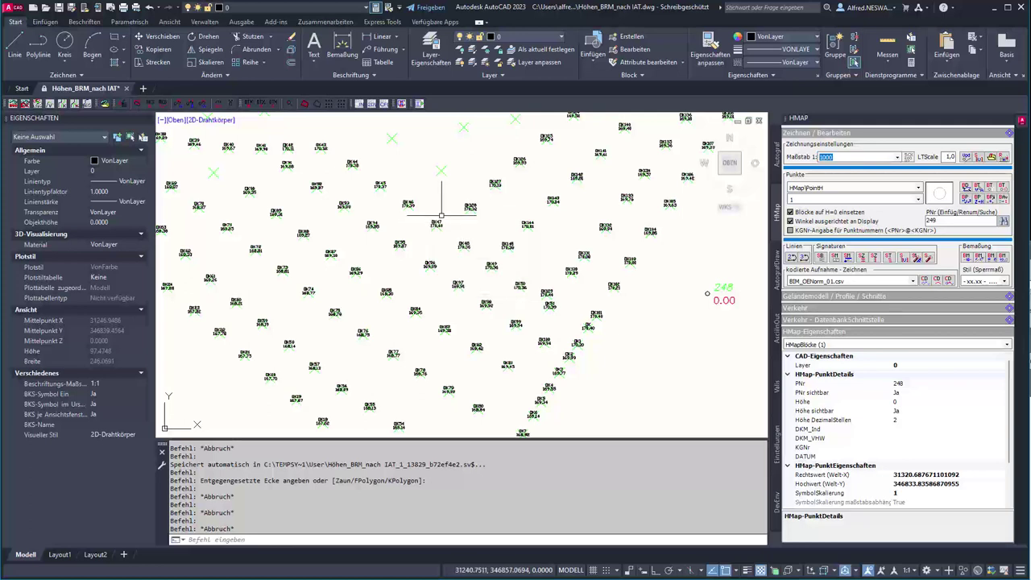
click(433, 225)
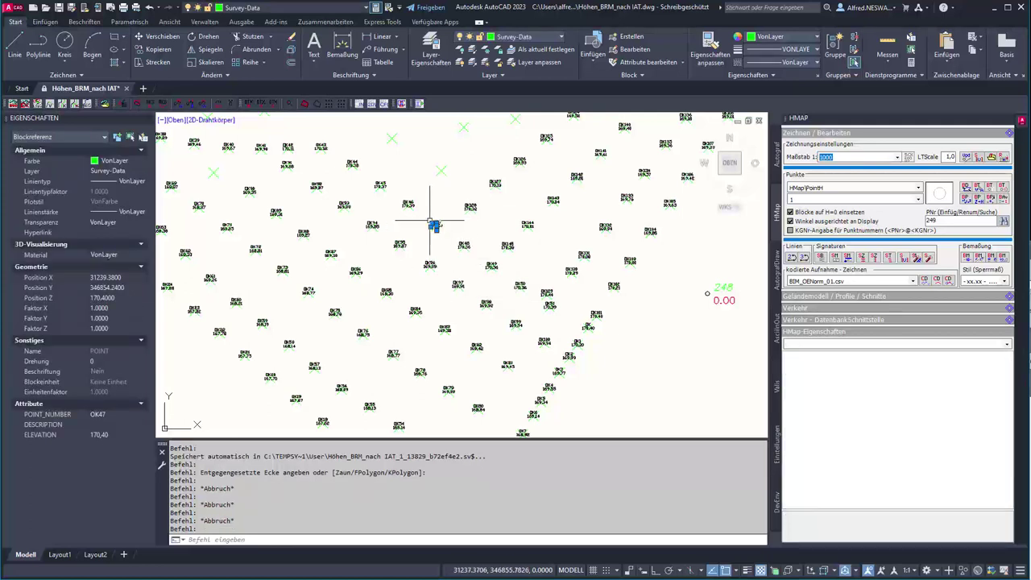
scroll(435, 227, up, 5)
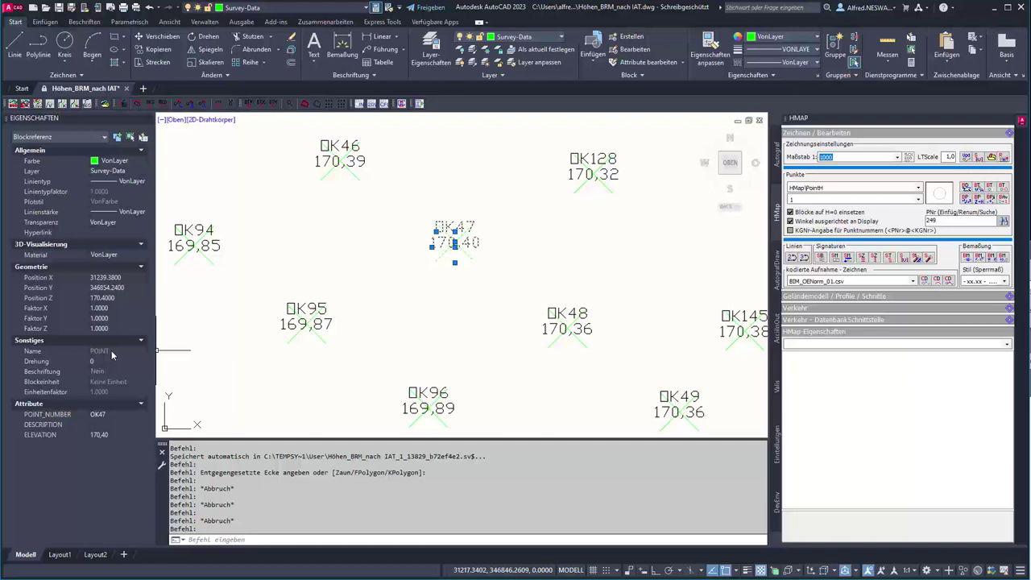
click(61, 413)
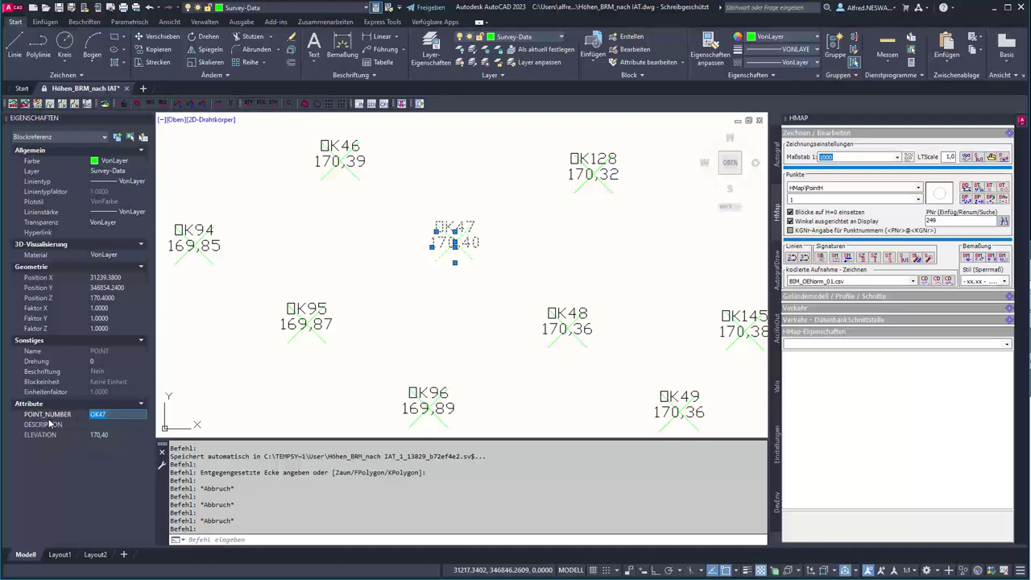
click(61, 434)
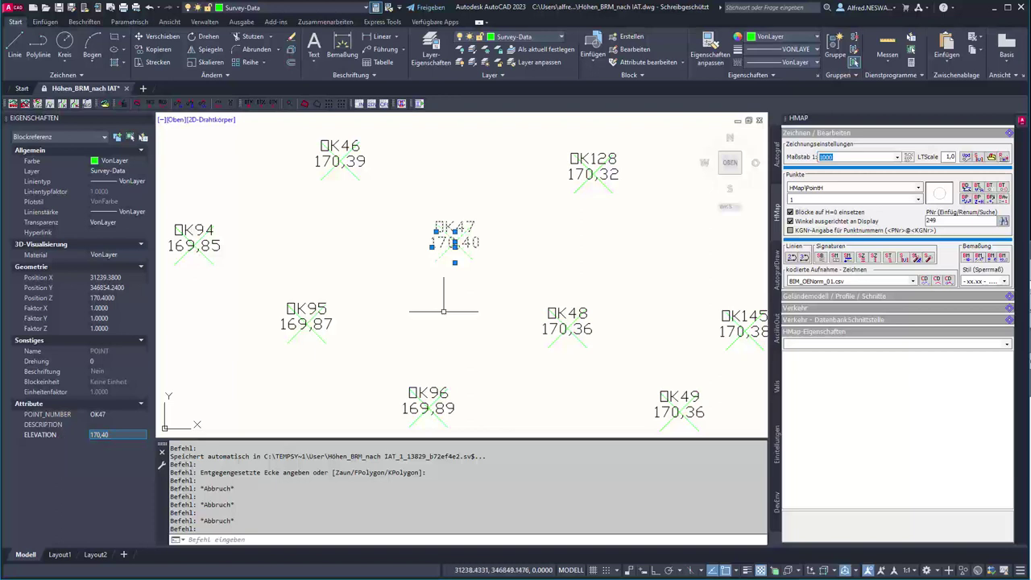
key(Escape)
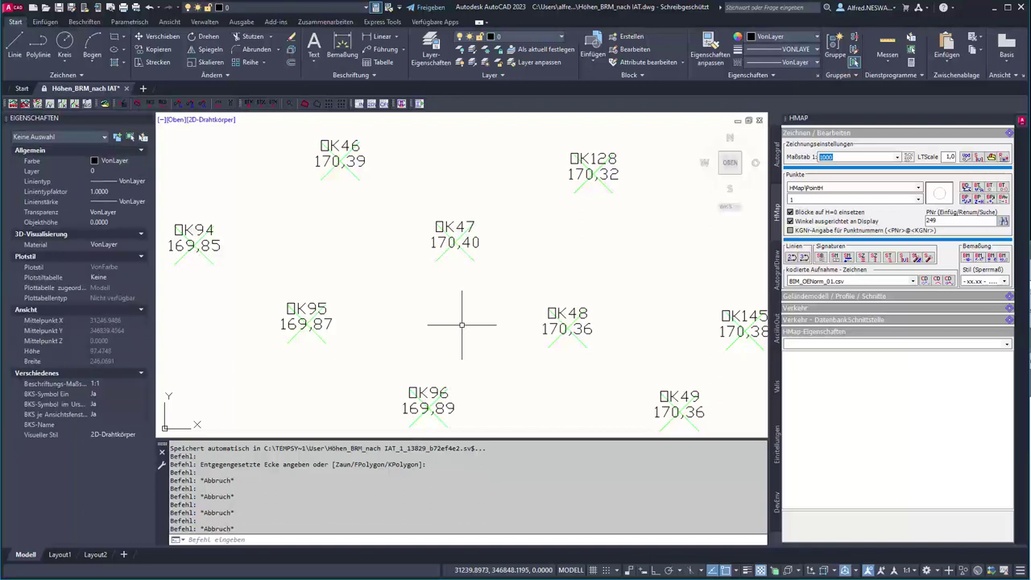
Step: Compare the attribute names of survey point OK102 with those of HMap point 248
scroll(462, 325, down, 5)
scroll(526, 288, up, 3)
scroll(493, 291, up, 2)
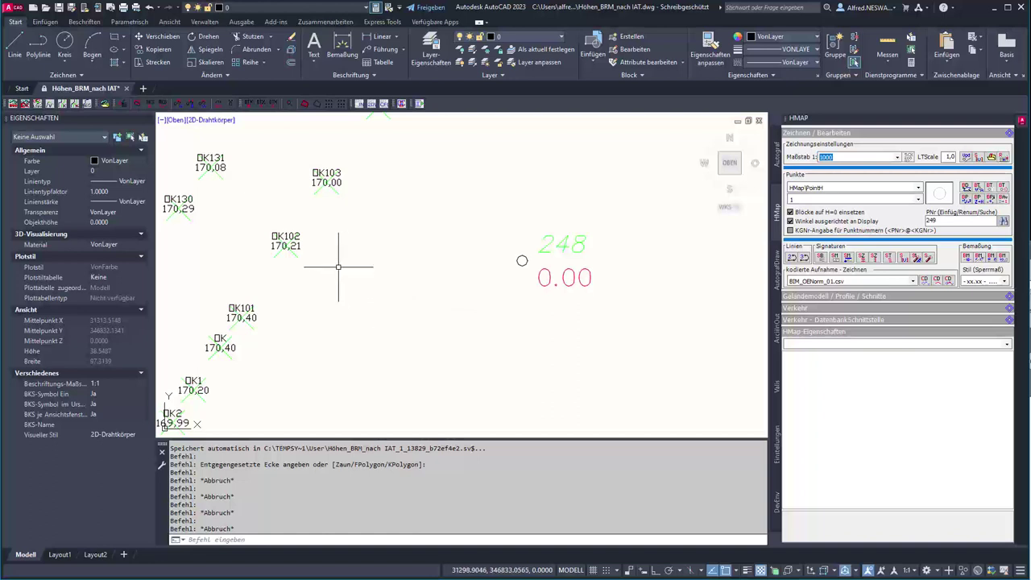
click(299, 241)
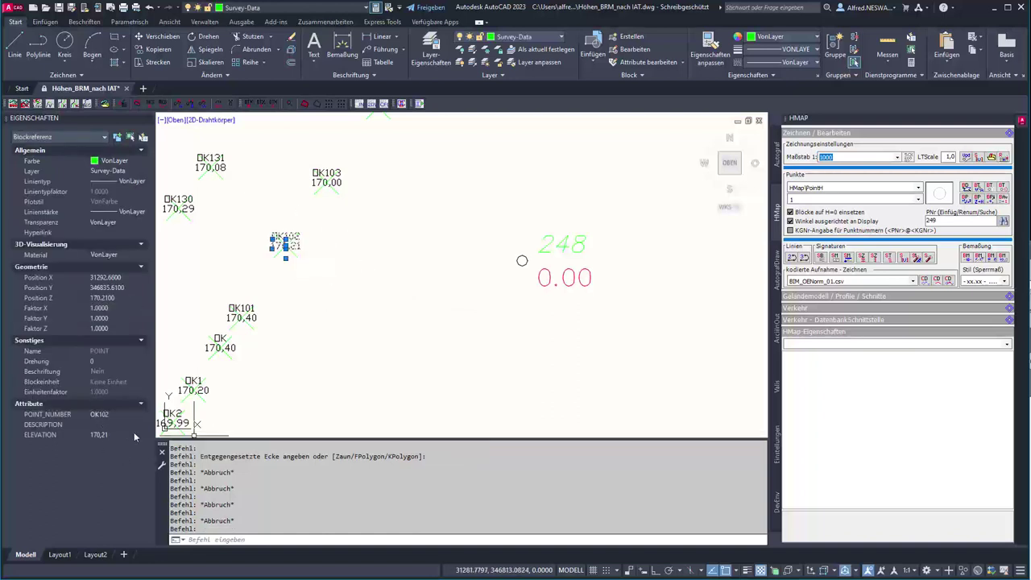
key(Escape)
click(523, 262)
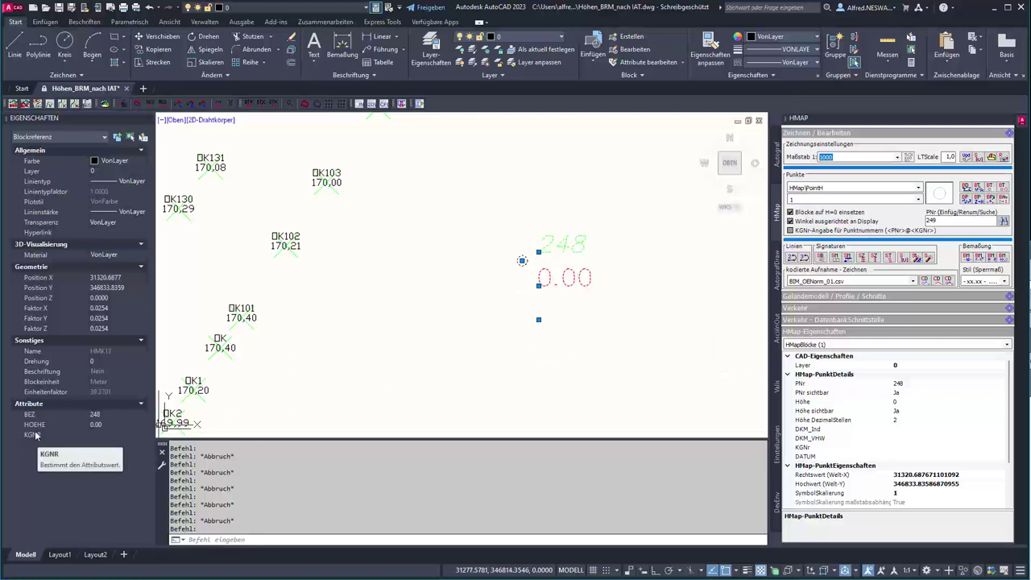
key(Escape)
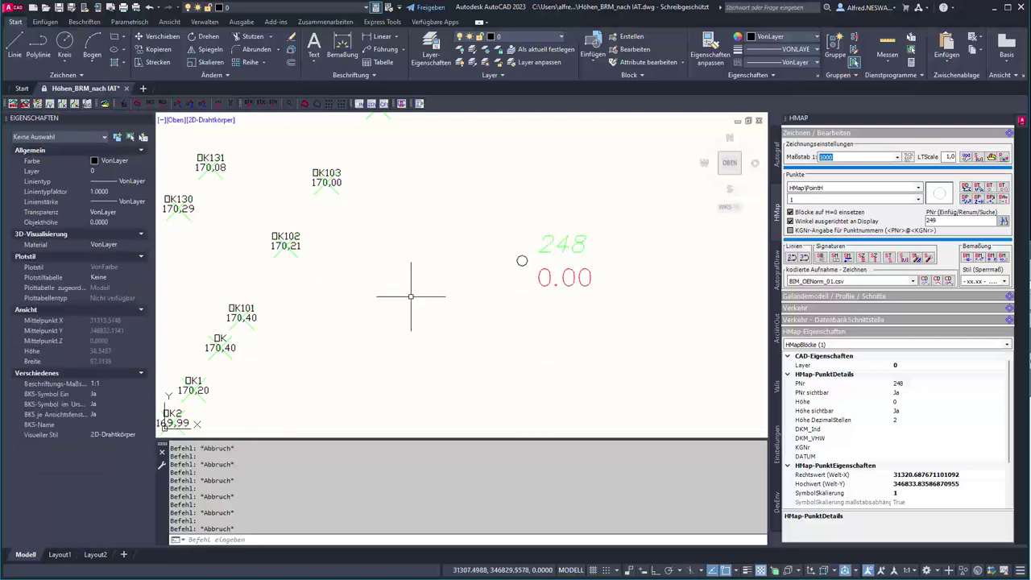
Step: Close the HMAP palette, then dock the CBOX palette open and widen it
click(1007, 118)
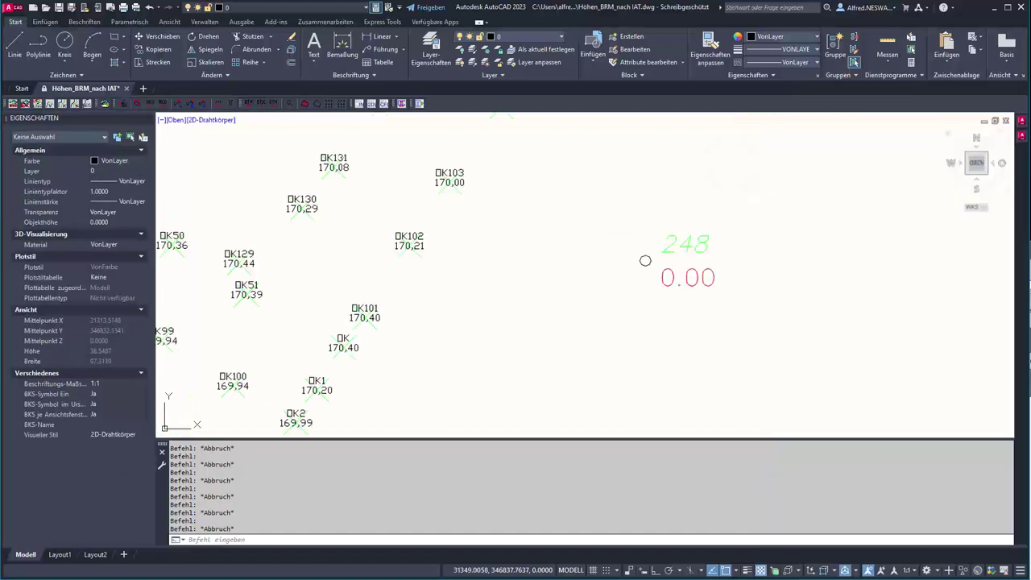
mouse_move(1024, 121)
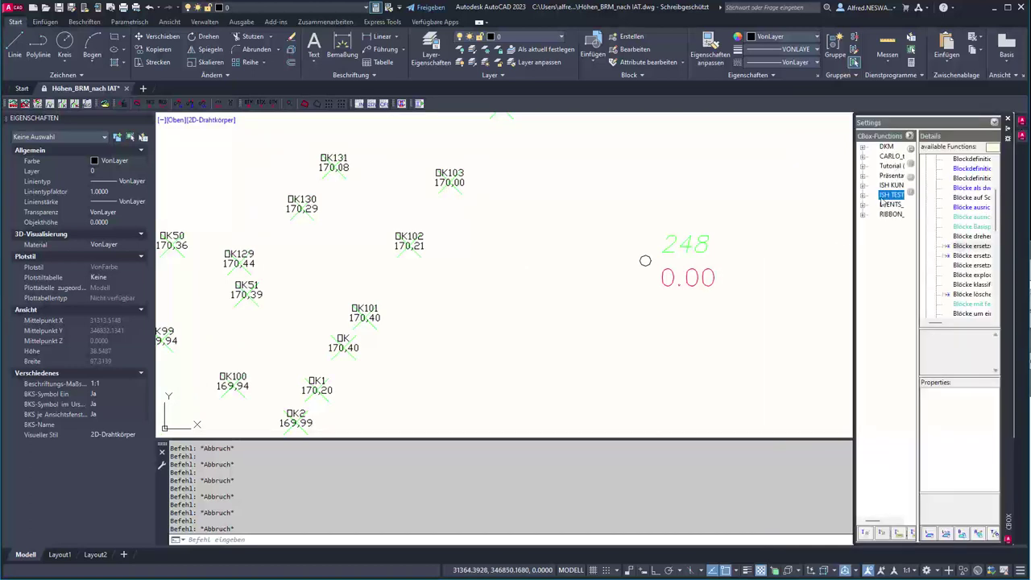
click(1008, 130)
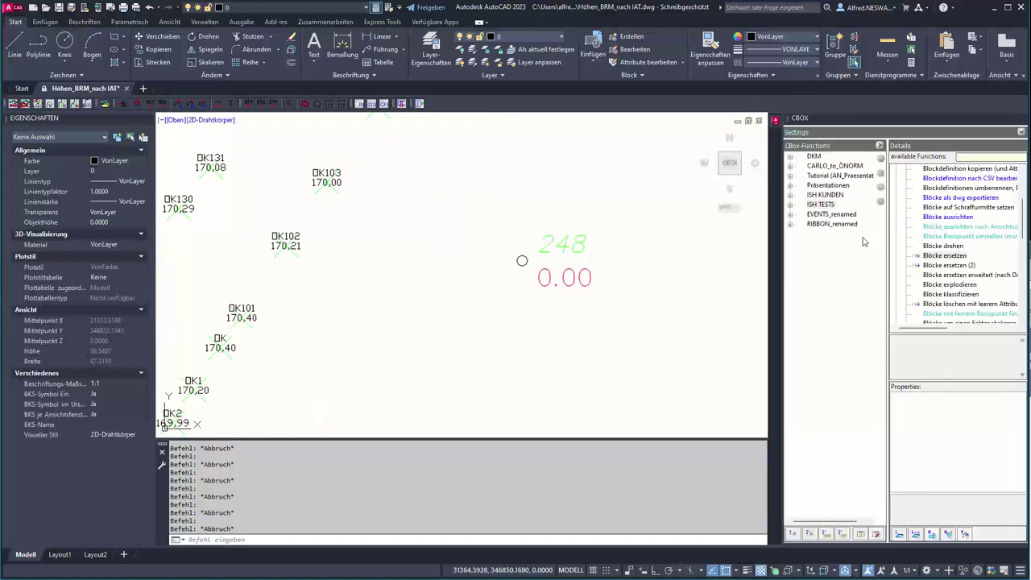
drag(780, 260, 744, 258)
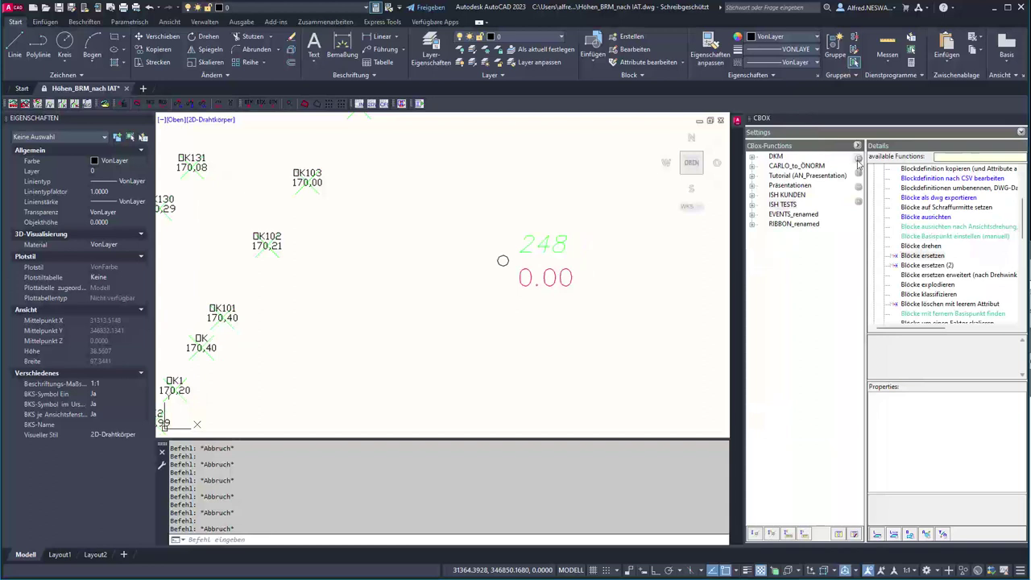
Step: Create a new CBox function group below ISH TESTS and name it BlockTauschHMap
right_click(789, 208)
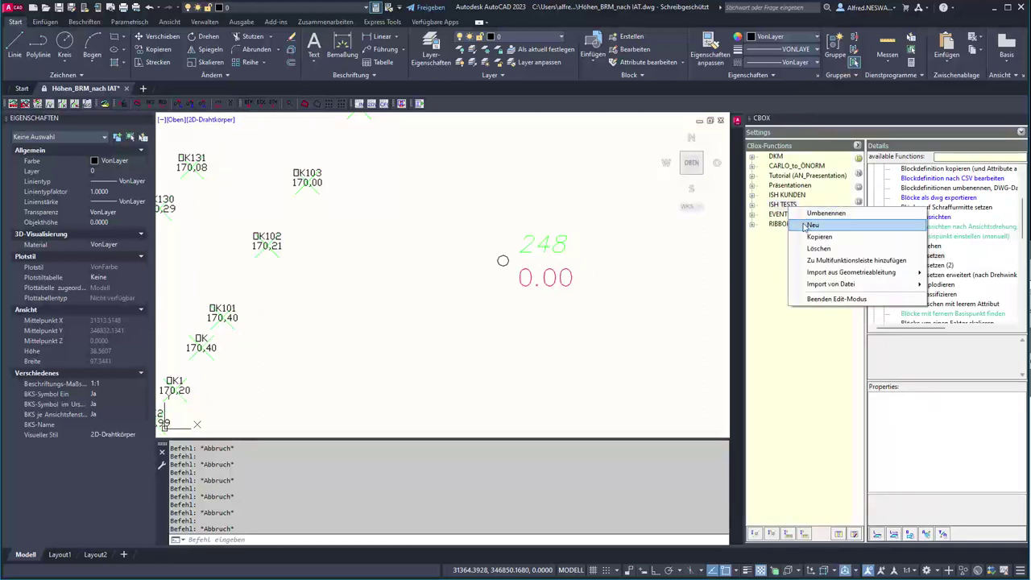
click(804, 224)
right_click(788, 215)
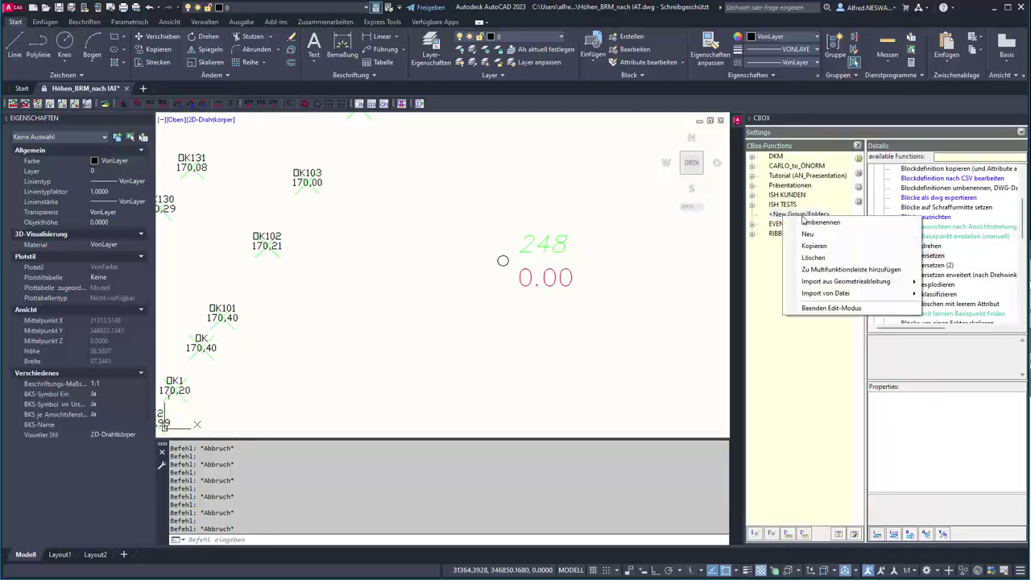
click(804, 220)
text(B)
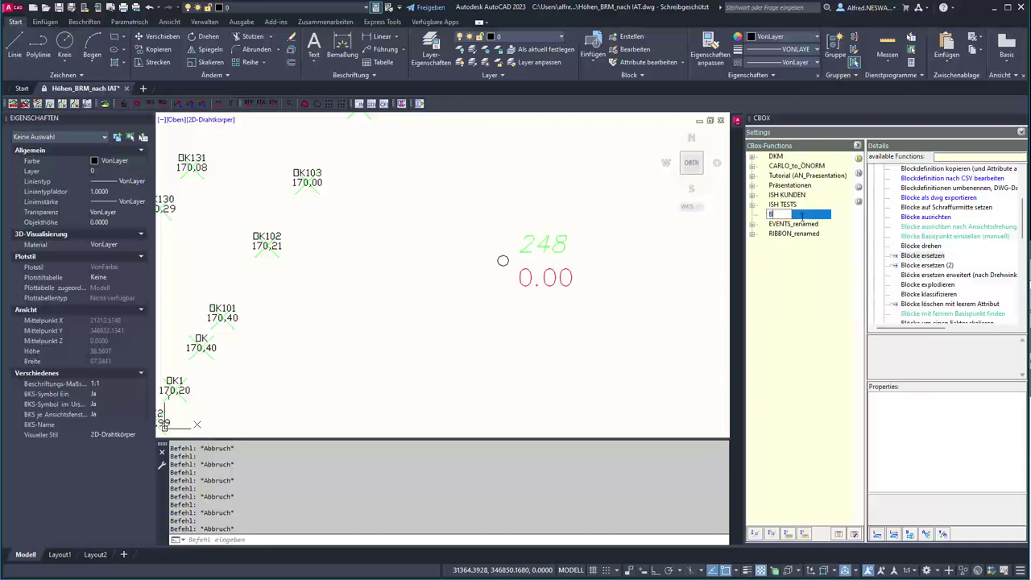
text(lockTauschHMap)
key(Return)
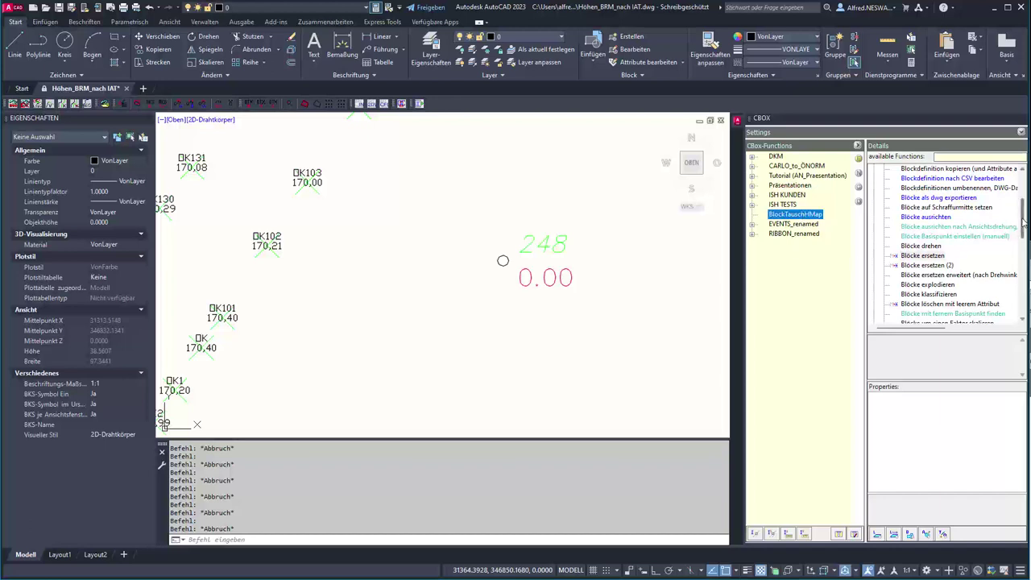
Step: Add the Blöcke ersetzen function from the CAD-Blöcke category to the BlockTauschHMap group
scroll(1012, 223, up, 5)
click(876, 179)
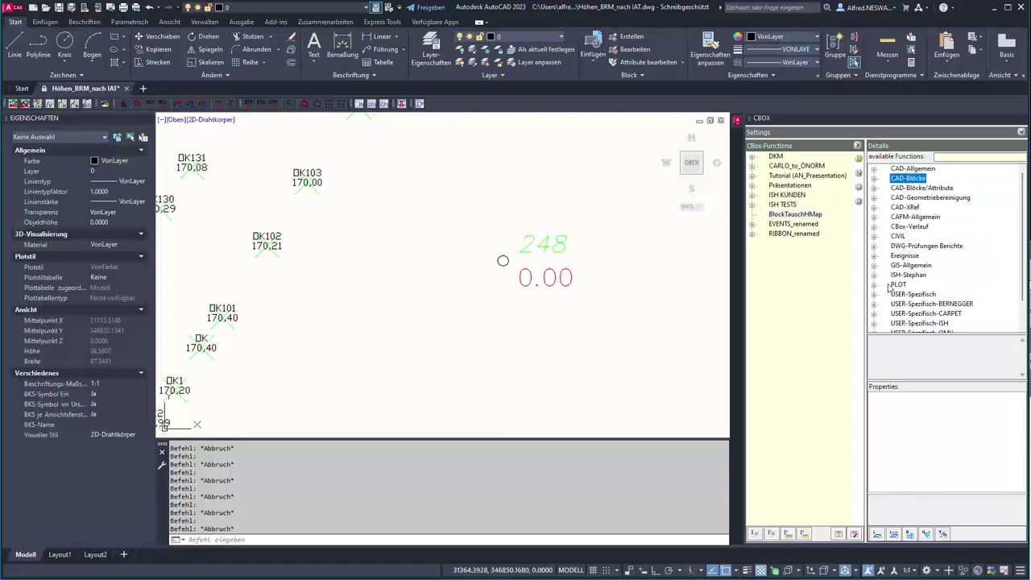
click(875, 179)
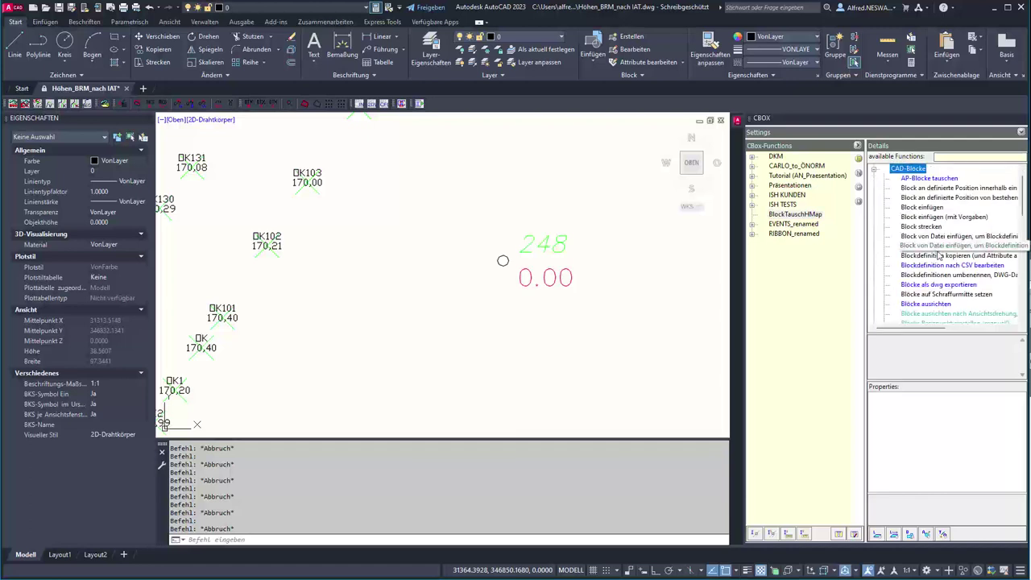
scroll(1023, 219, down, 1)
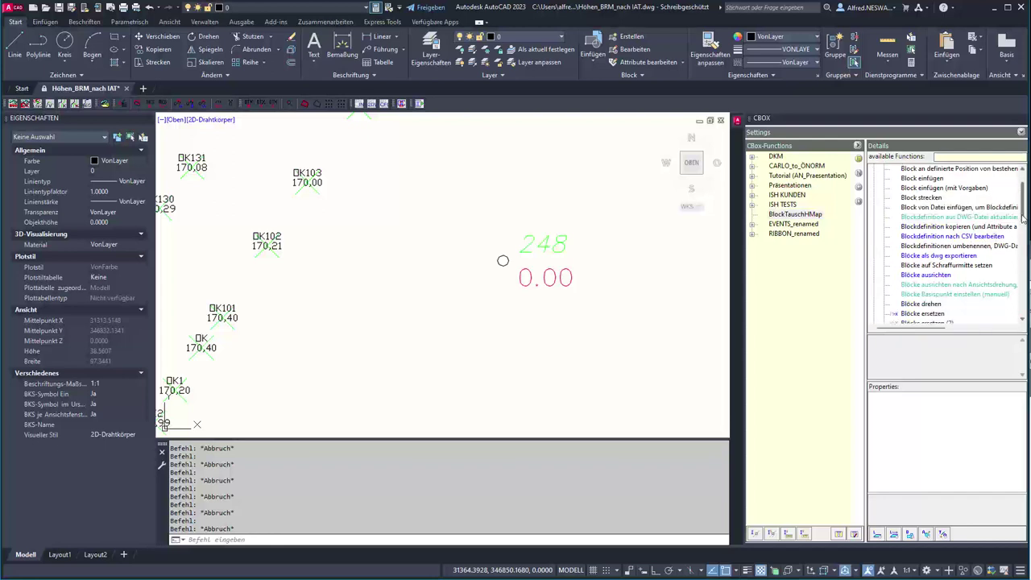
scroll(1023, 220, down, 1)
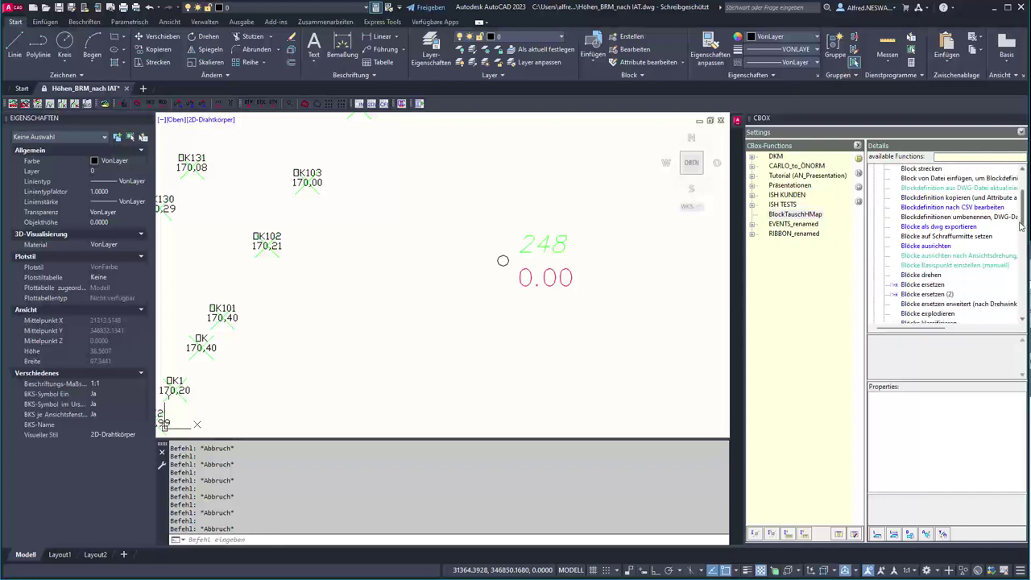
click(923, 285)
mouse_move(925, 287)
mouse_down()
mouse_move(816, 229)
mouse_move(825, 221)
mouse_up()
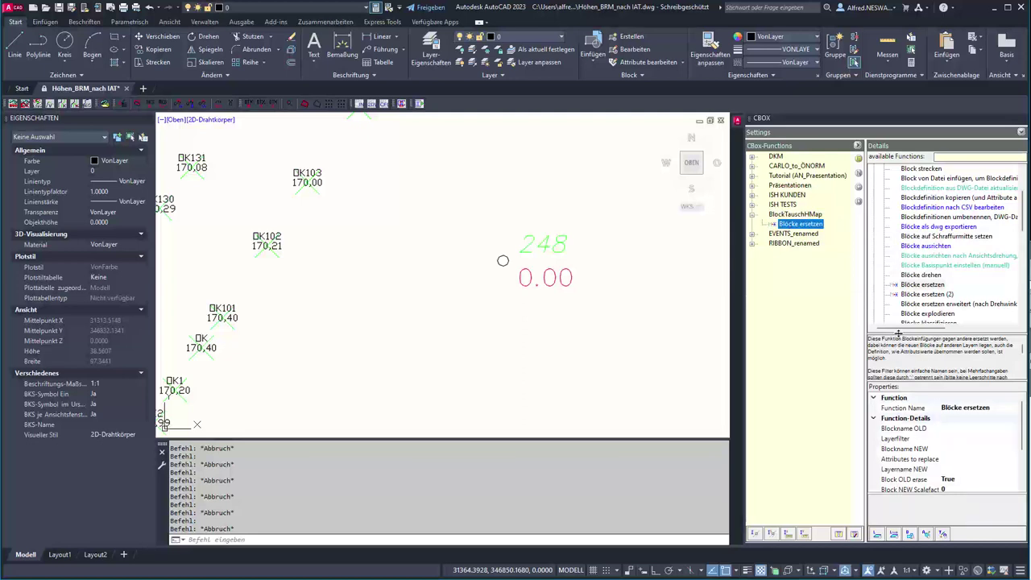
Step: Read the Blöcke ersetzen description for its rules on name filters, new layers, new blocks and attribute transfer
click(912, 370)
scroll(1024, 353, down, 1)
scroll(1024, 353, down, 1)
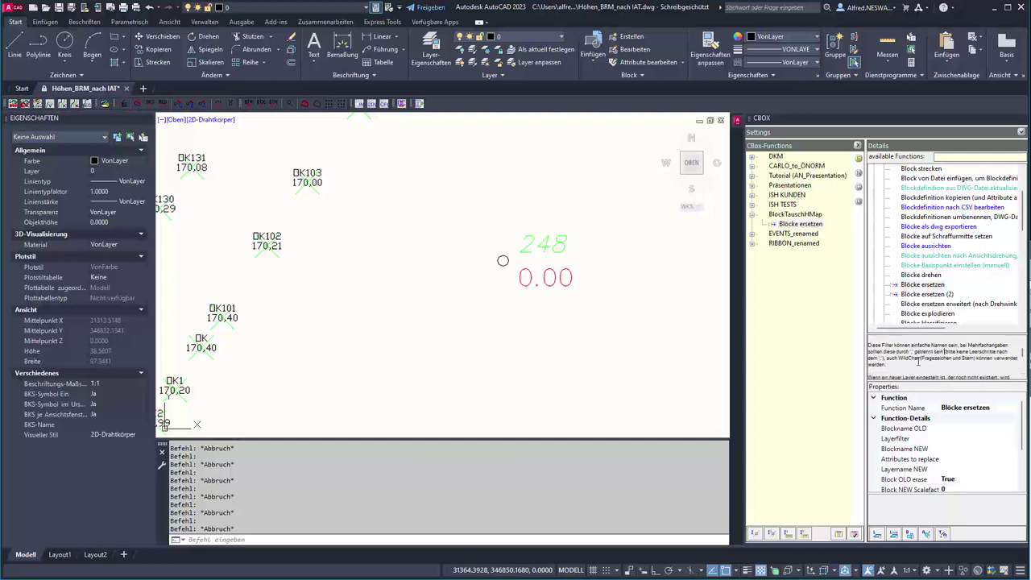
scroll(930, 355, down, 2)
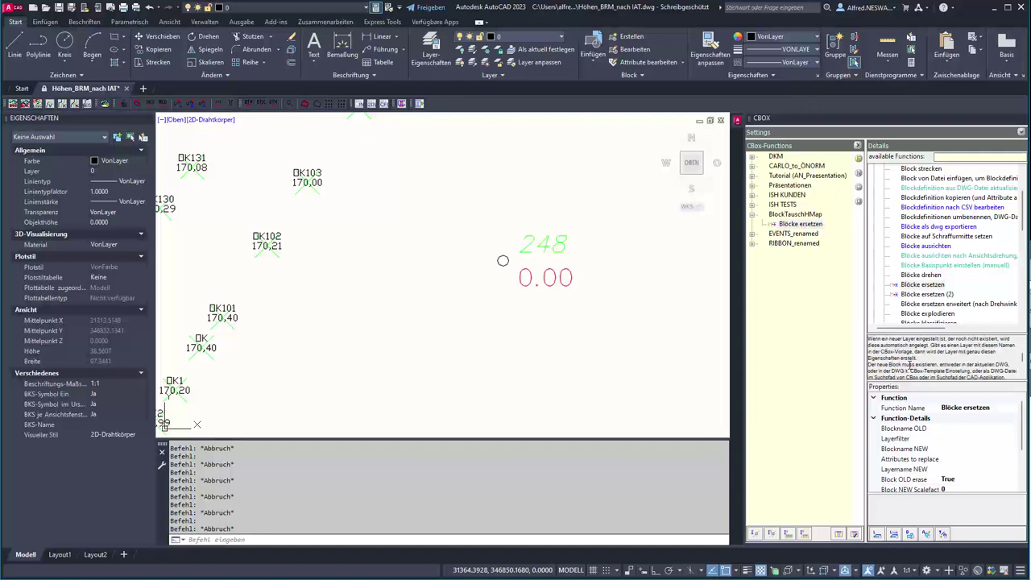
scroll(934, 362, down, 2)
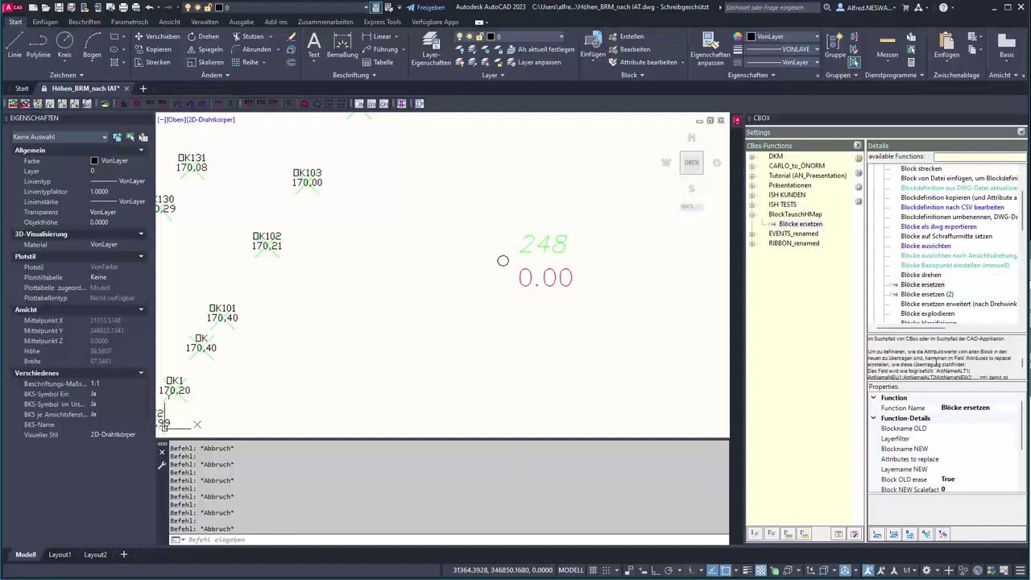
scroll(936, 360, down, 1)
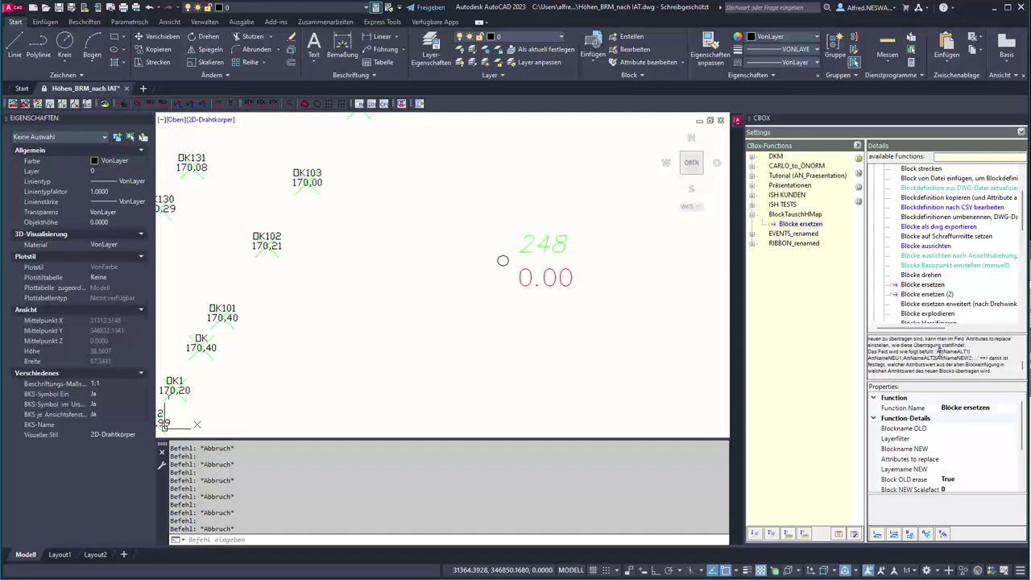
Step: Rename the block replacement function in the BlockTauschHMap group as Blöcke ersetzen HMK13
drag(937, 352, 972, 352)
click(972, 352)
drag(868, 358, 902, 359)
click(959, 407)
drag(989, 406, 940, 407)
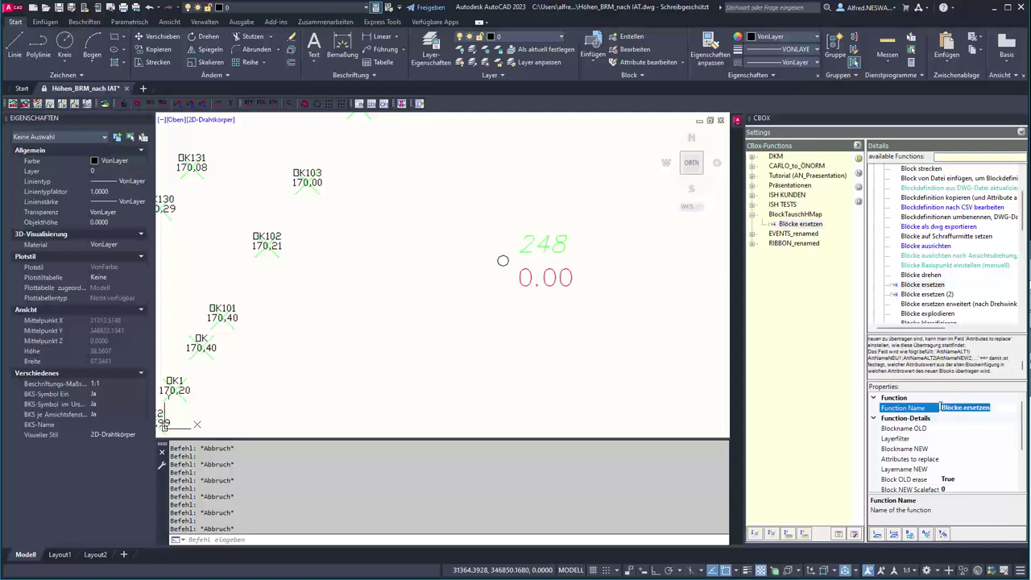
key(End)
text(HMK13)
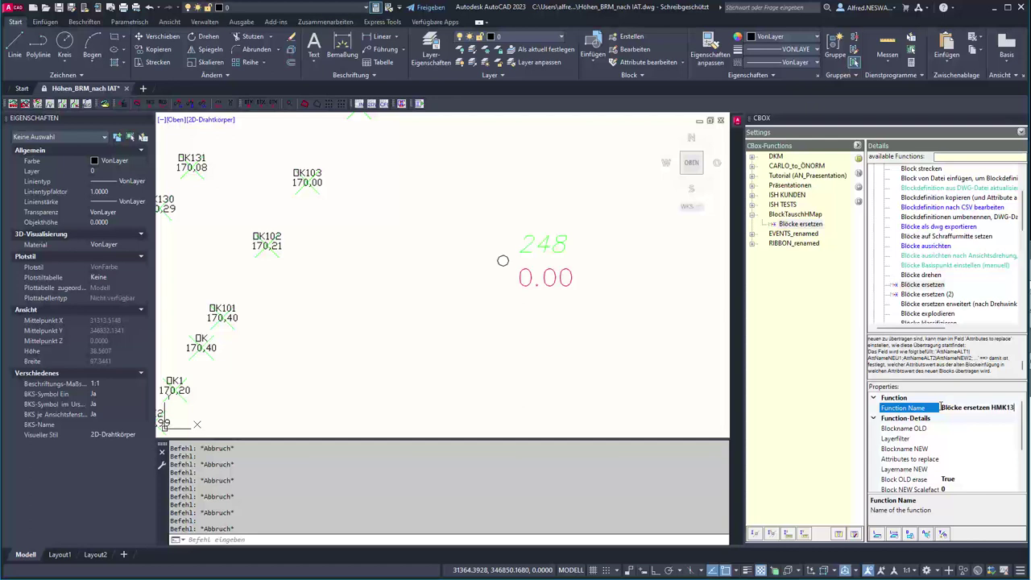
key(Return)
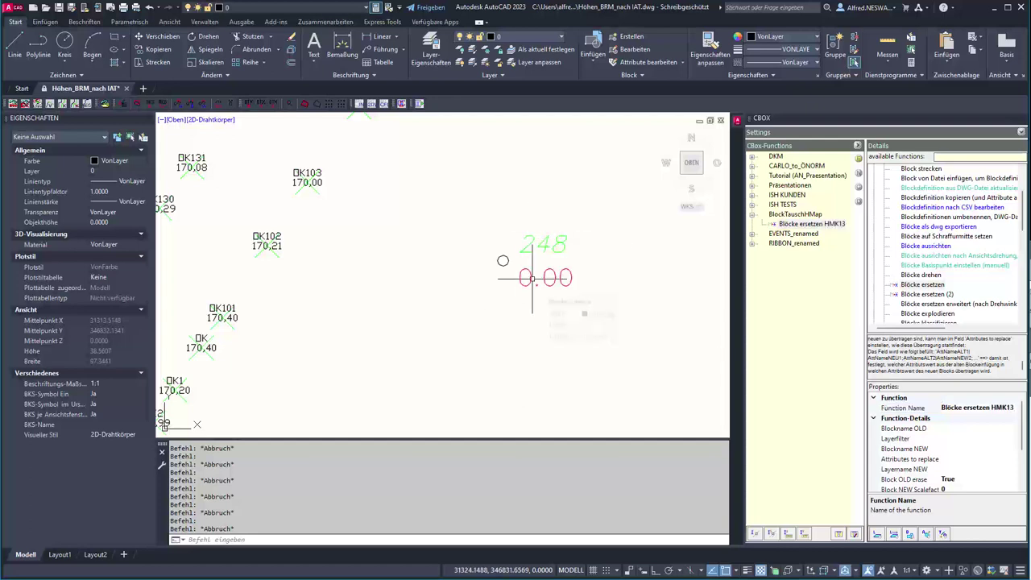
Step: Set Blockname OLD to POINT by picking survey point OK103 in the drawing, and check the name in that block's properties
click(965, 433)
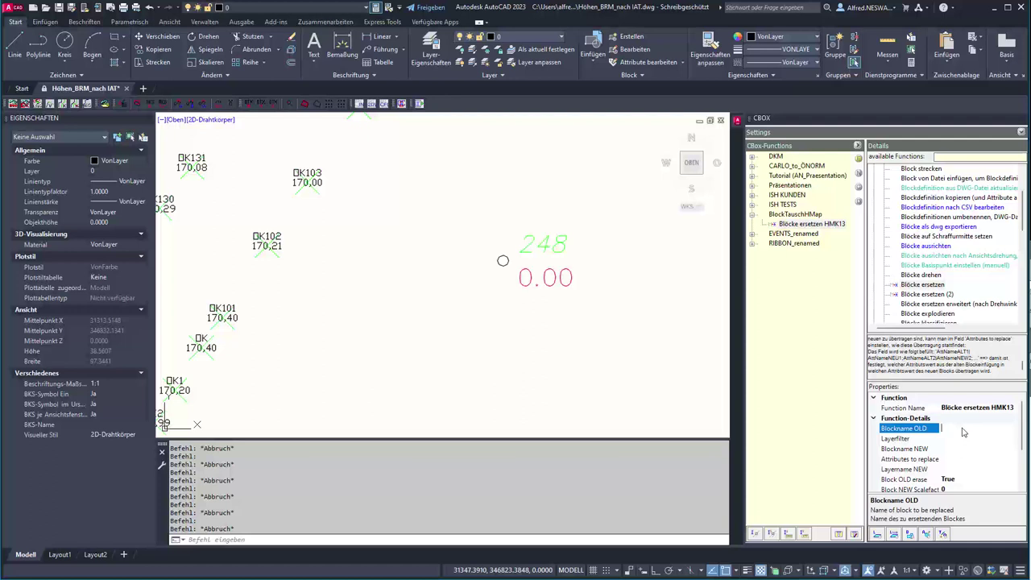
click(910, 535)
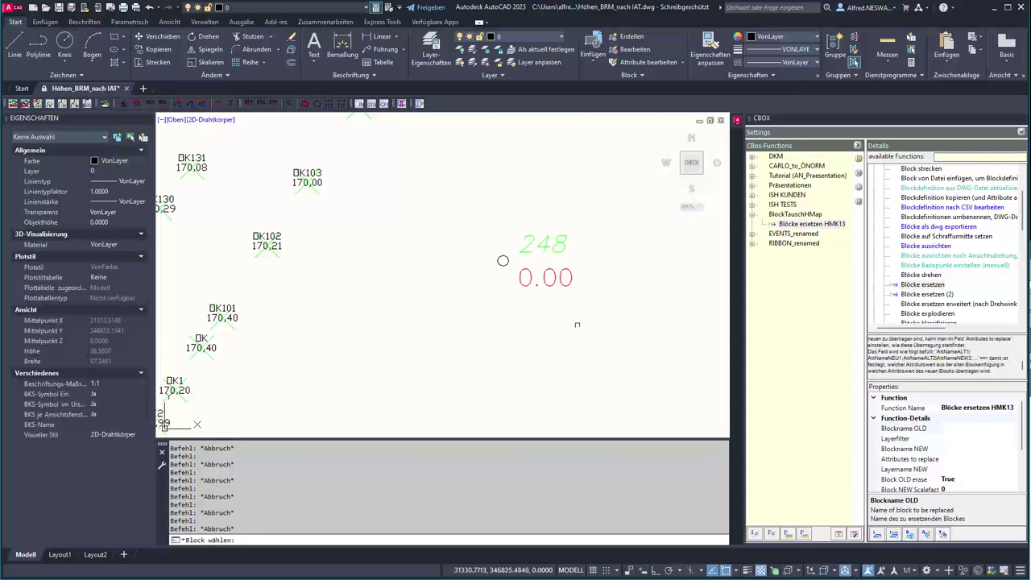
click(308, 182)
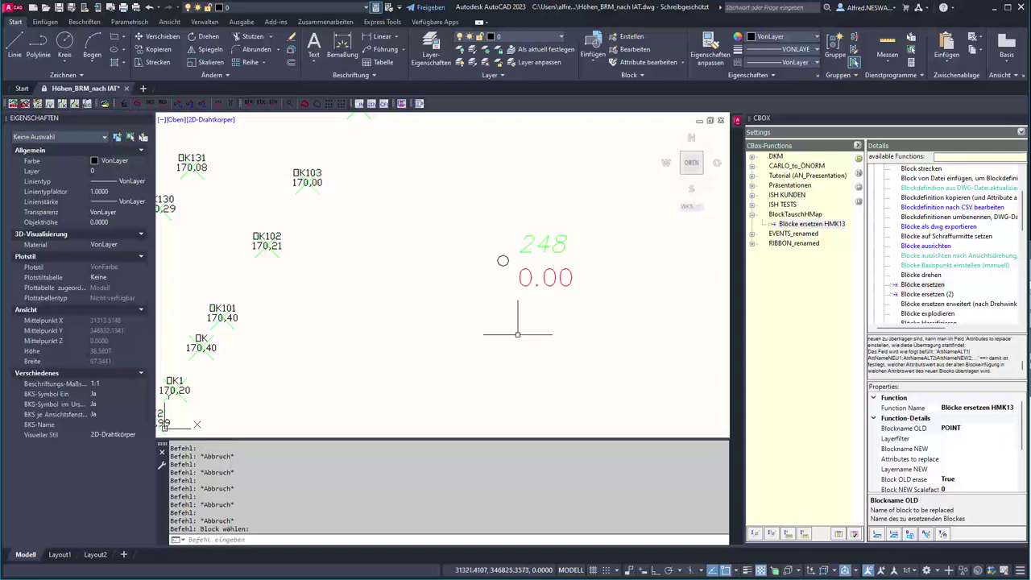
click(965, 430)
double_click(965, 429)
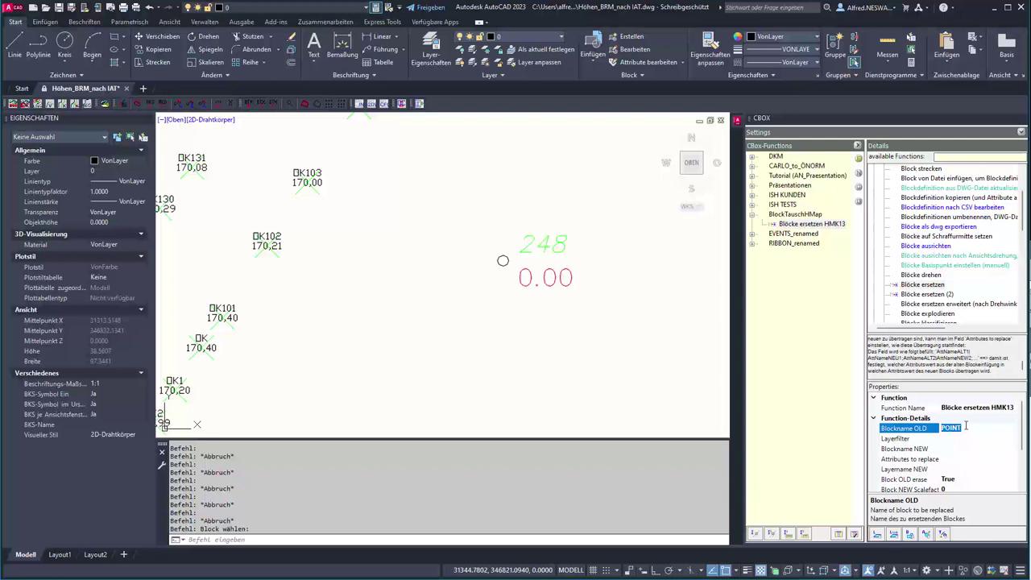
click(297, 185)
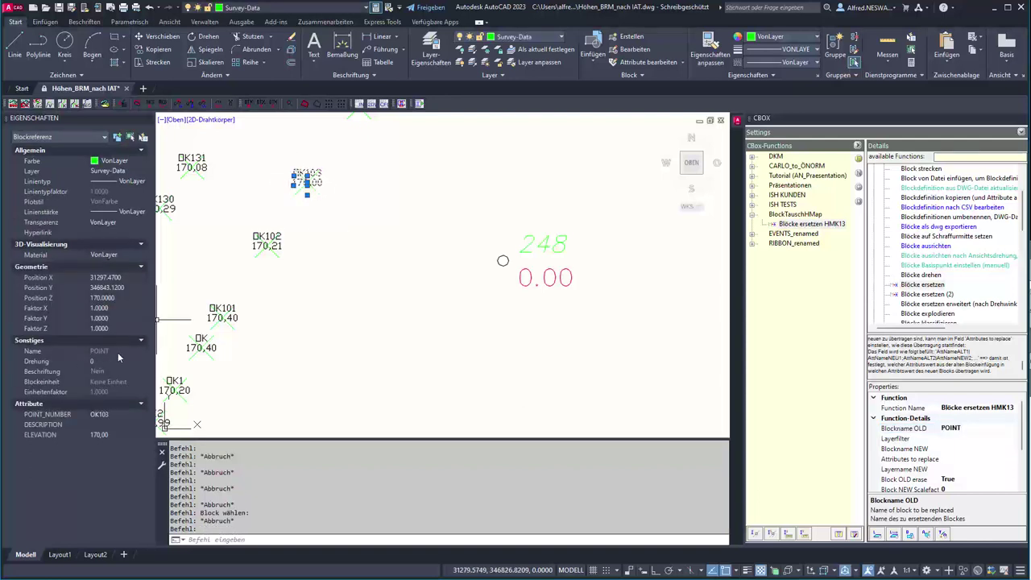
key(Escape)
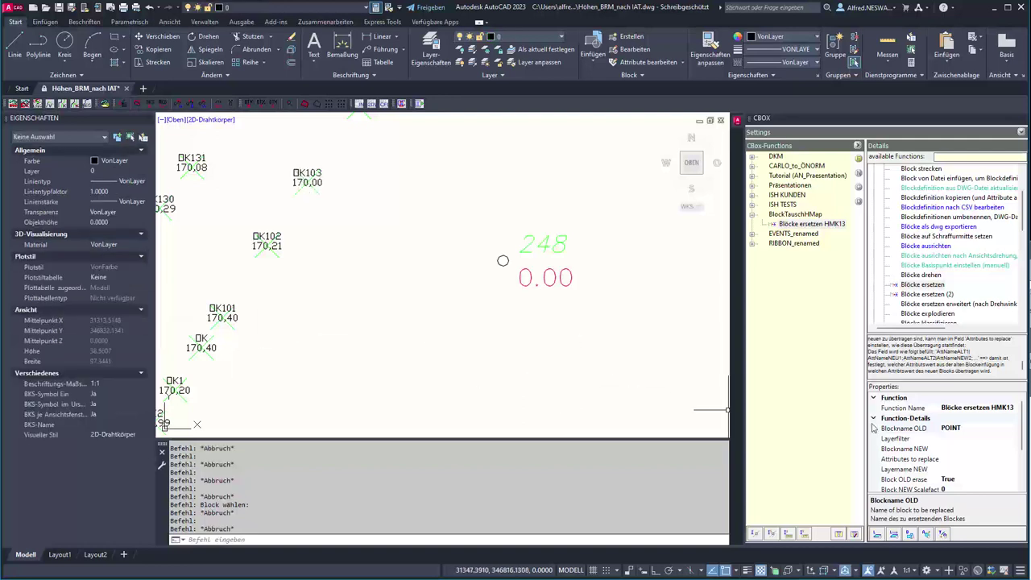
Step: Set the Layerfilter to * and pick the HMap point block in the drawing to set Blockname NEW to HMK13
click(956, 440)
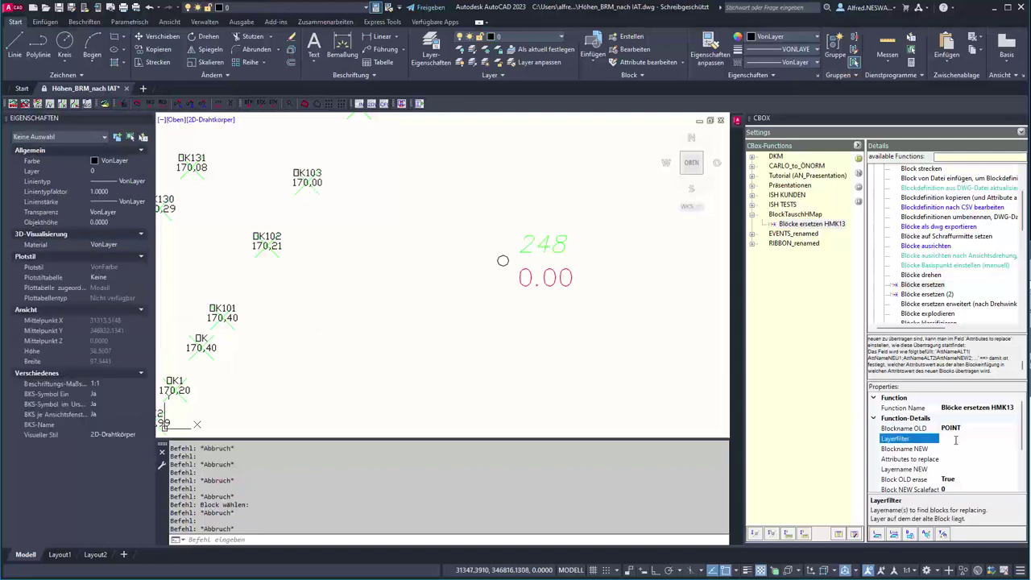
click(958, 448)
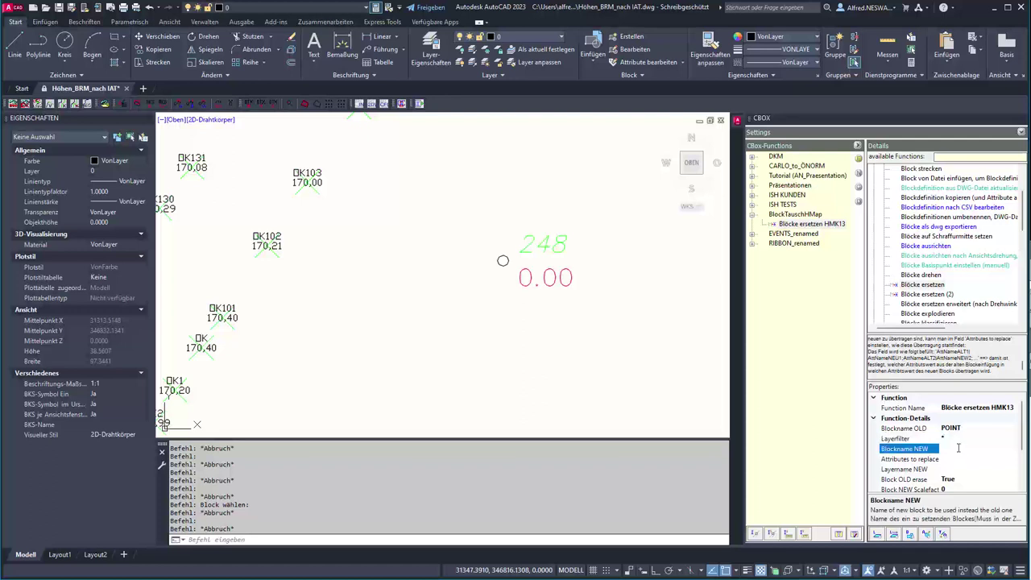
click(910, 534)
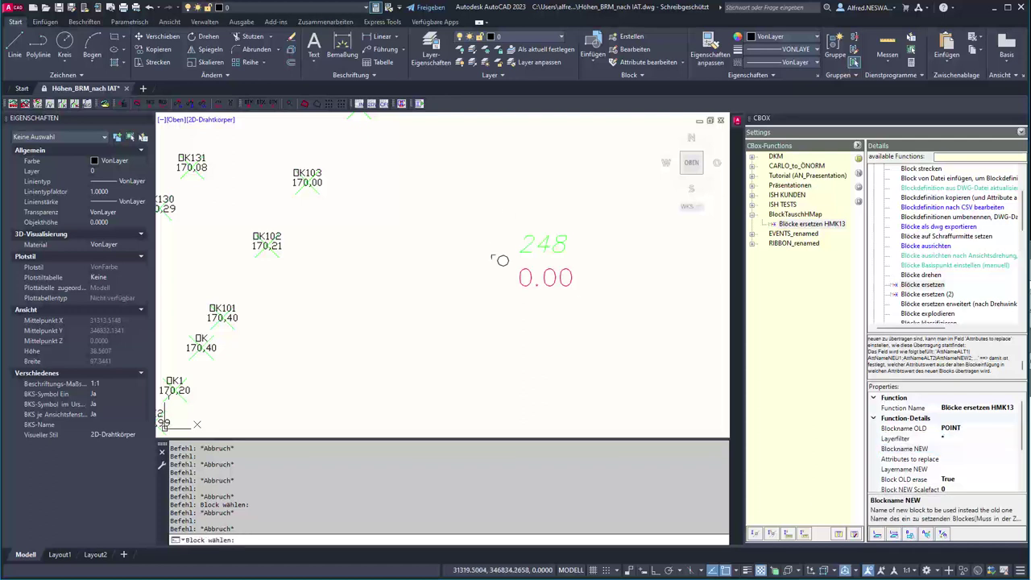
click(502, 256)
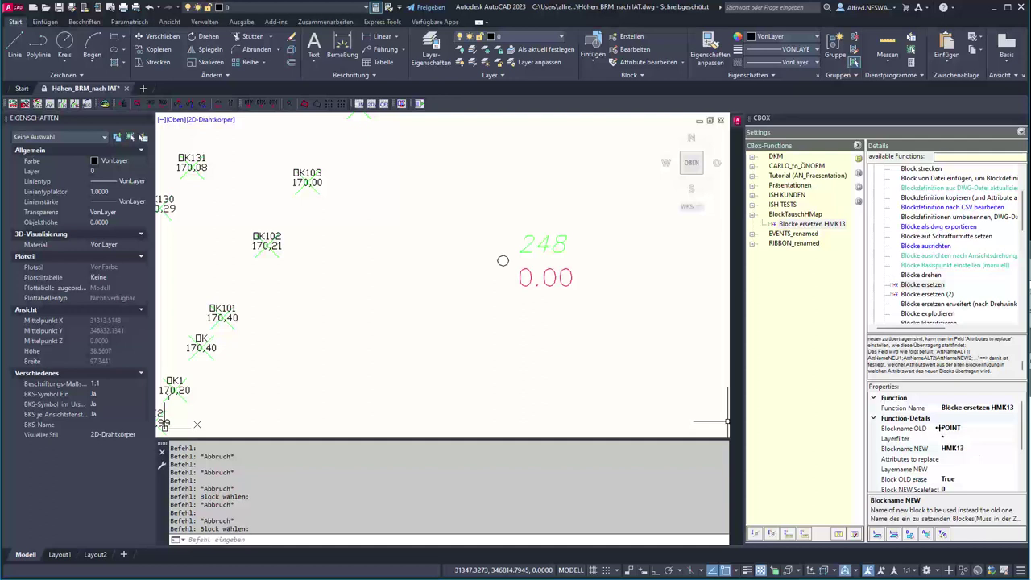
Step: Check the attribute names of the OK102 survey block and the HMK13 block, and enter POINT_NUMBER|BEZ; as the first attribute to replace
drag(939, 428, 947, 428)
click(943, 459)
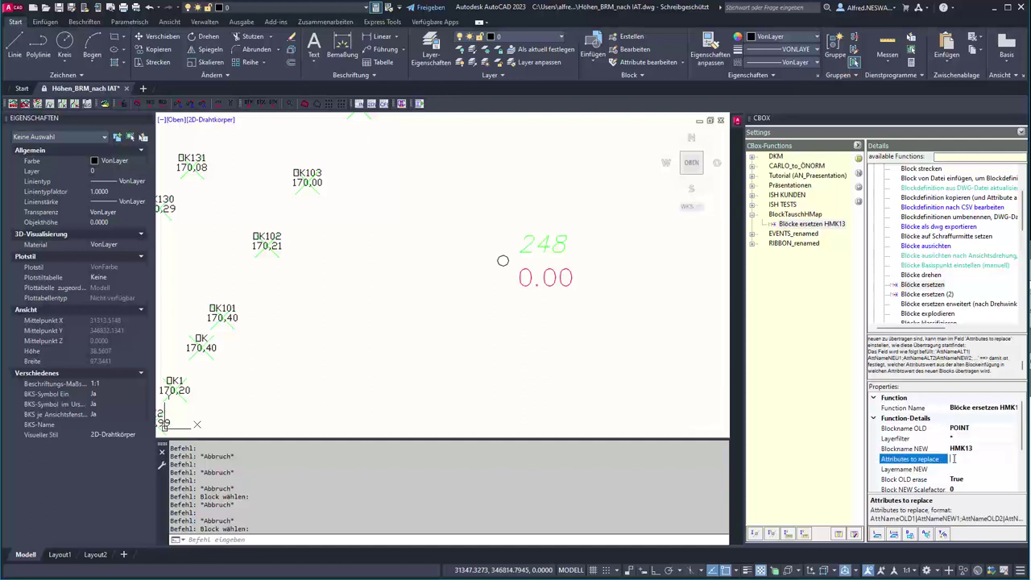
click(748, 442)
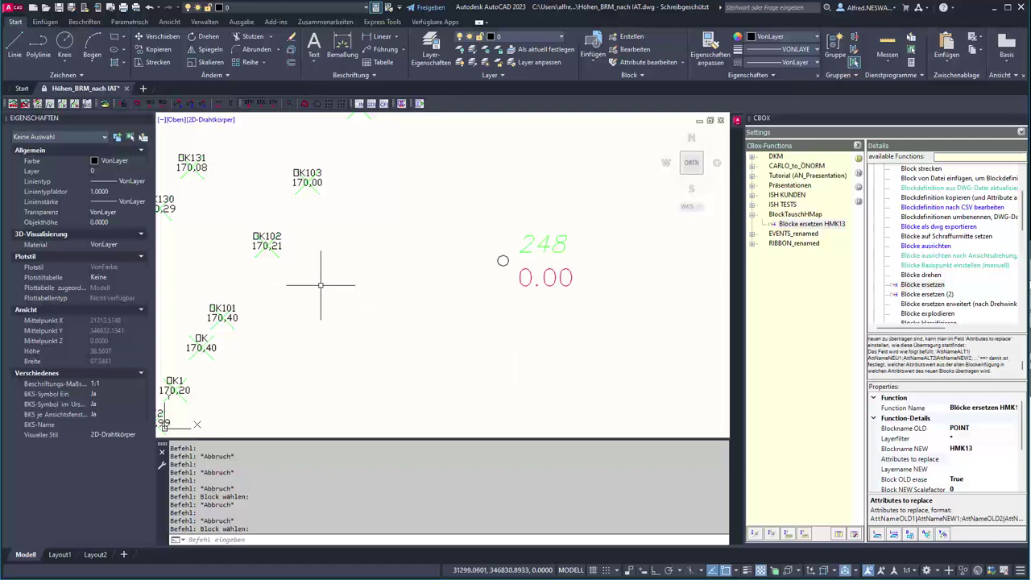
click(279, 243)
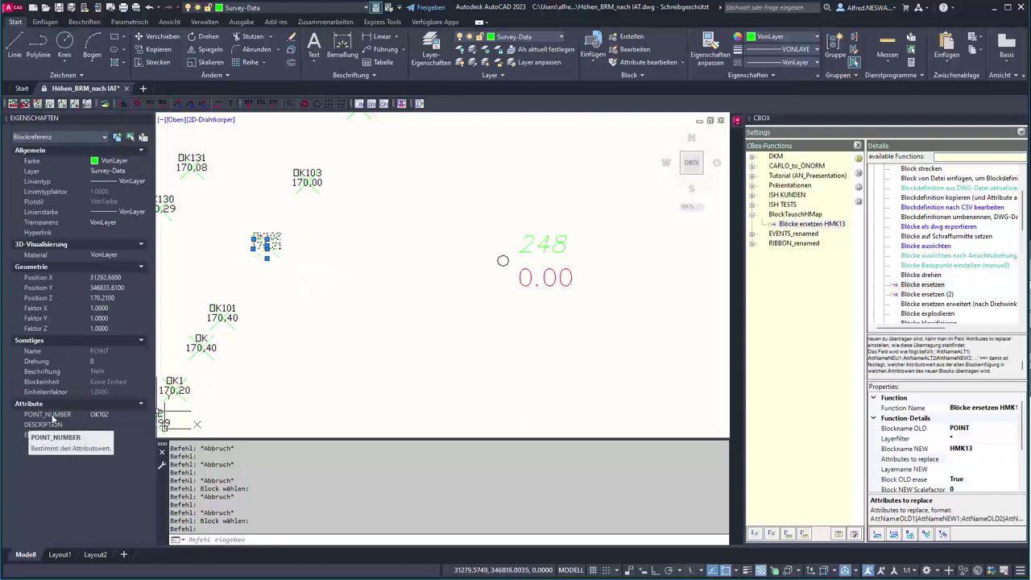
key(Escape)
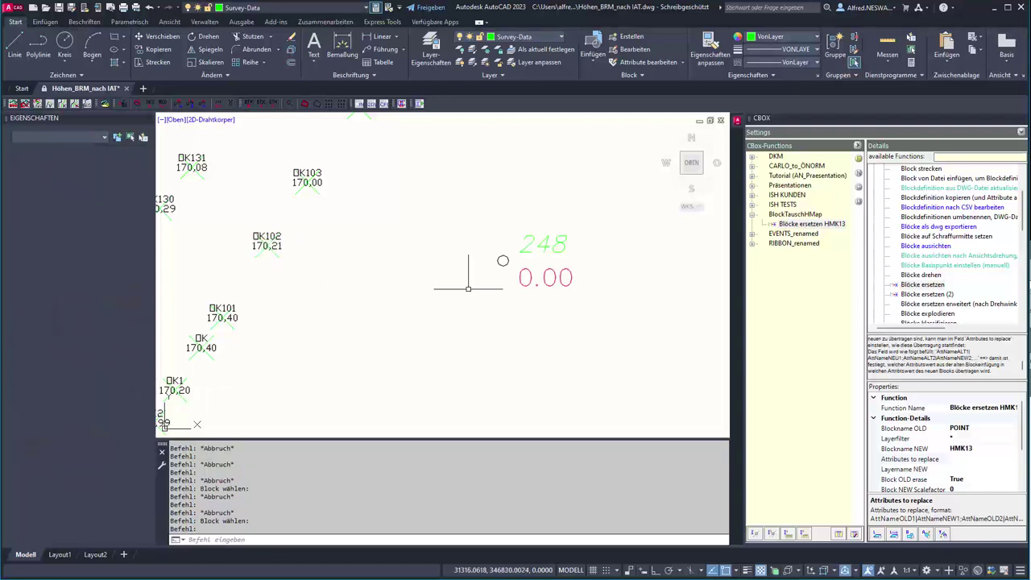
click(503, 261)
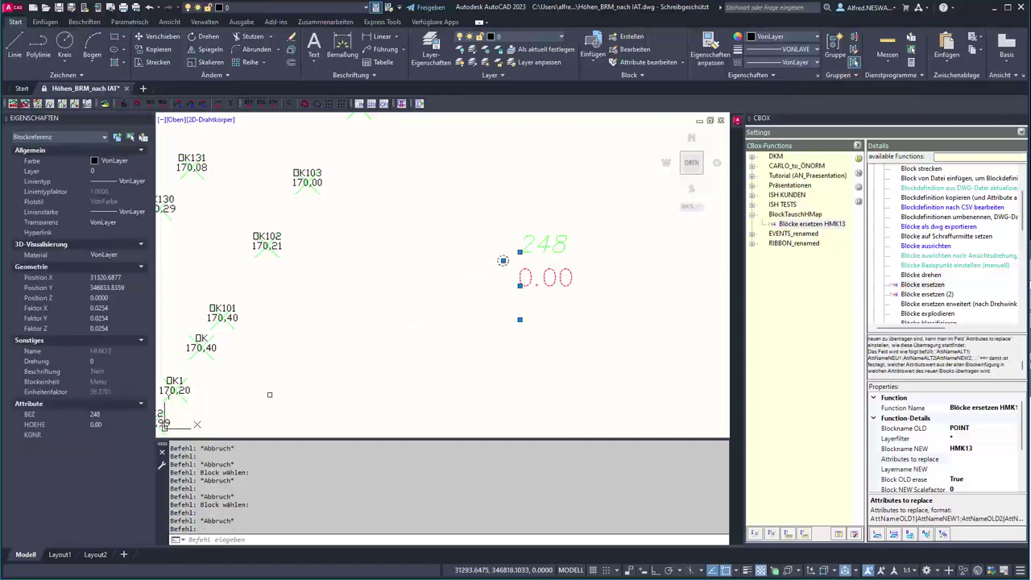
key(Escape)
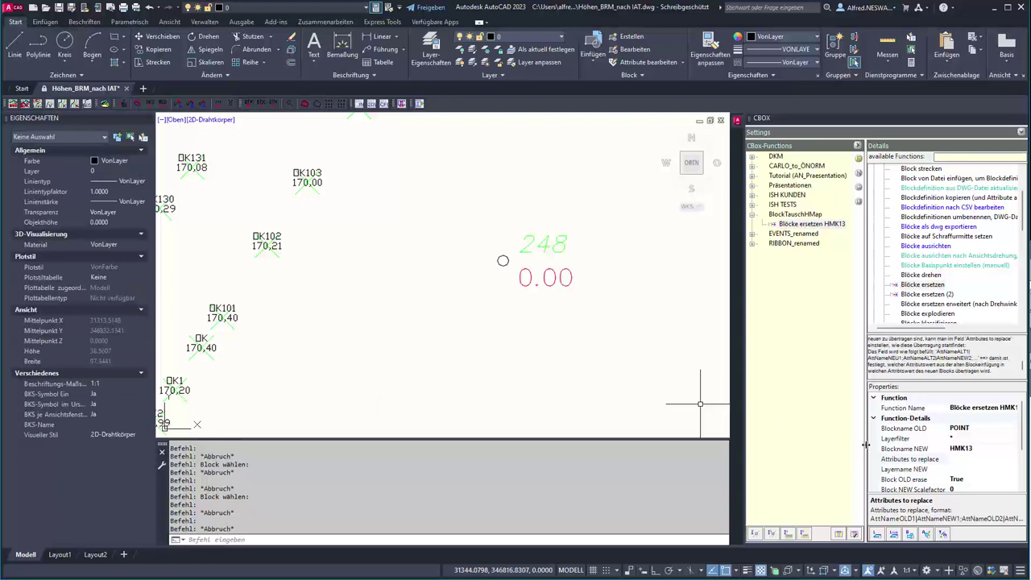
click(960, 461)
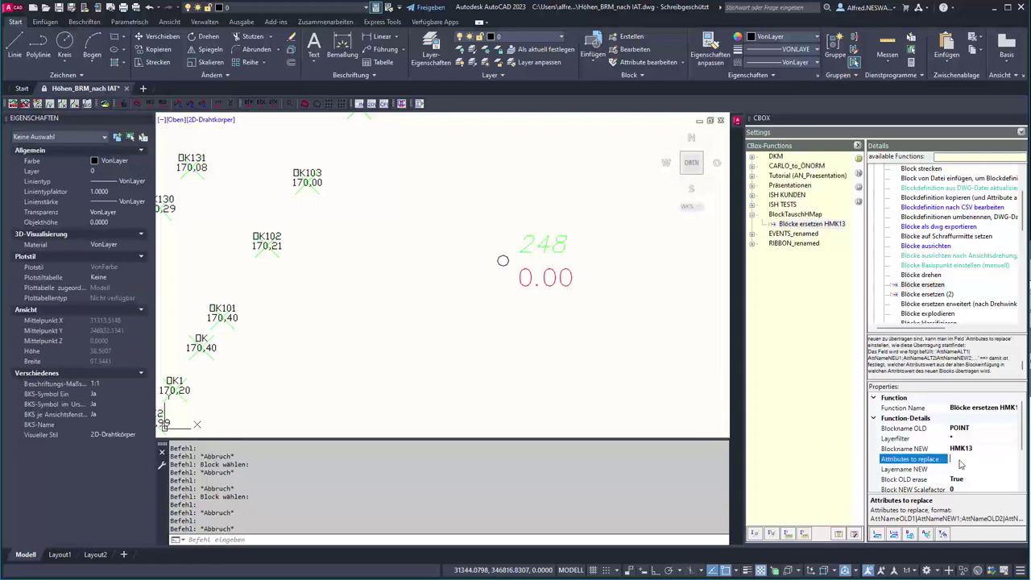
text(POINT_NUMBER)
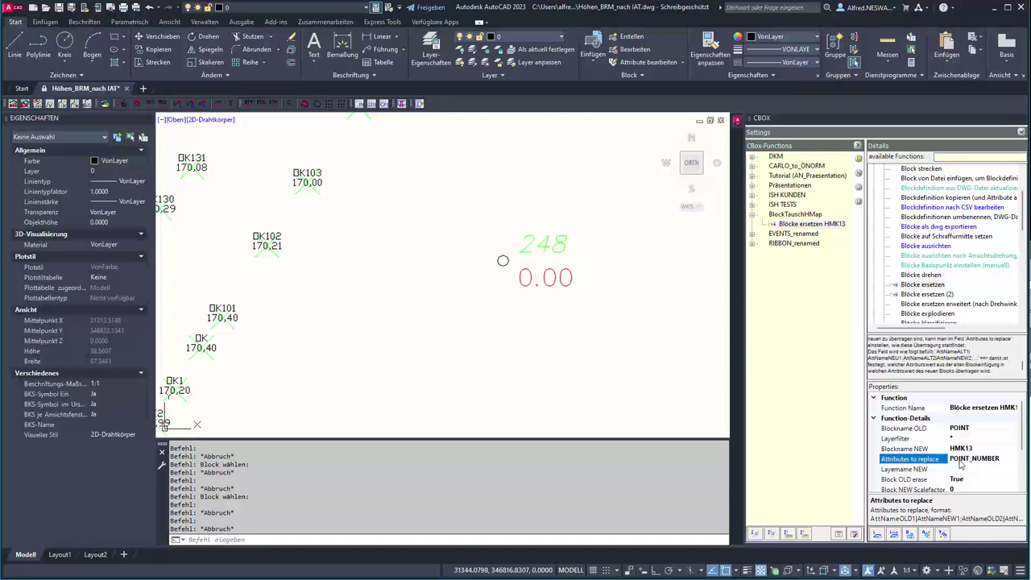
text(|BEZ;)
Step: Check both blocks' height attribute names and append ELEVATION|HOEHE; to the attributes to replace
click(273, 240)
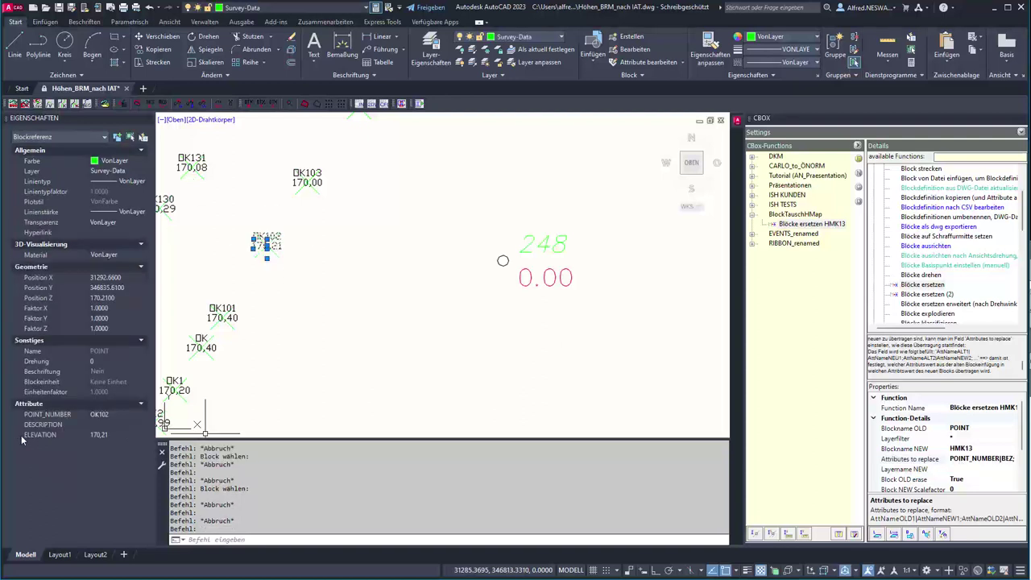
key(Escape)
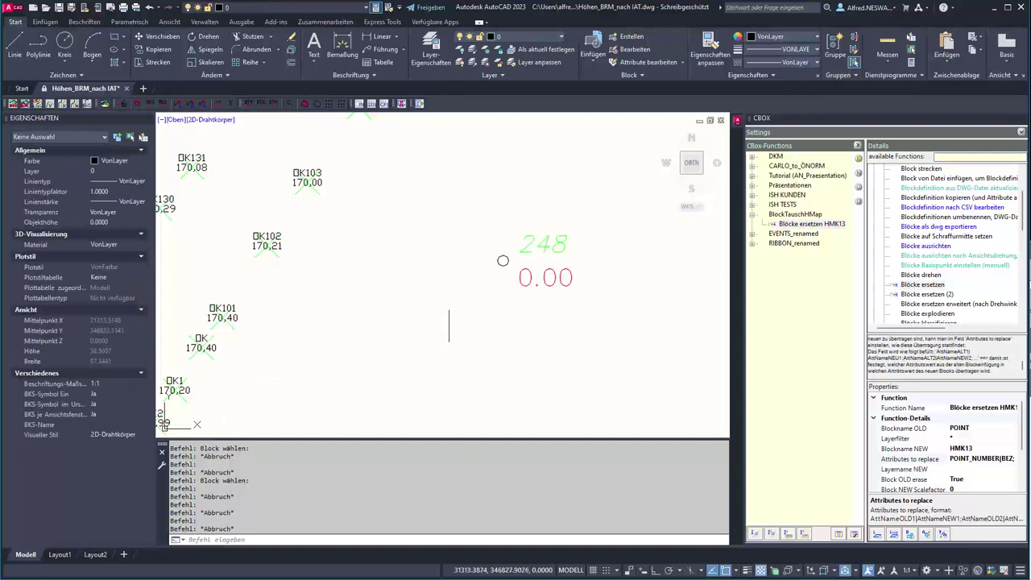
click(503, 262)
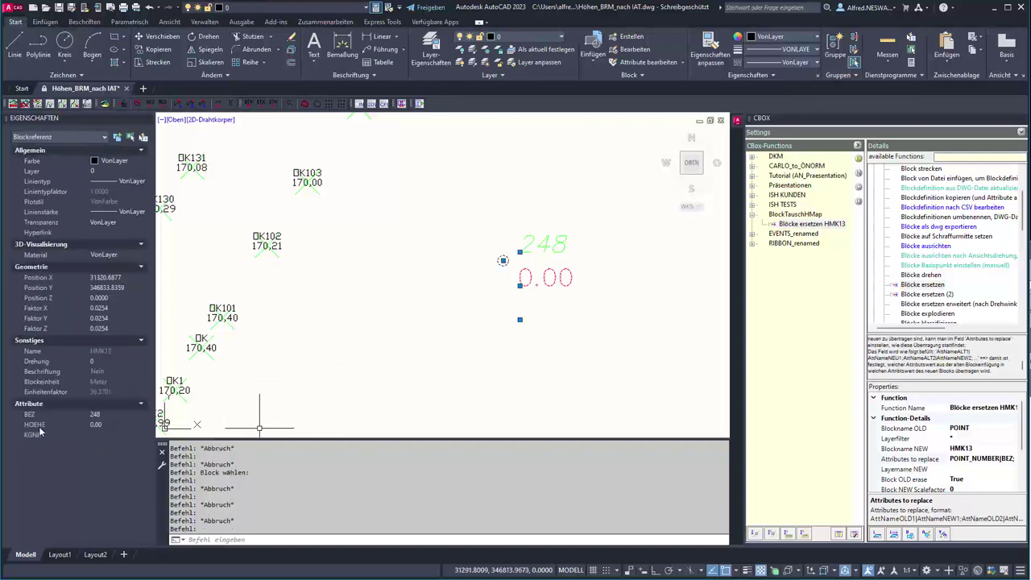
click(966, 463)
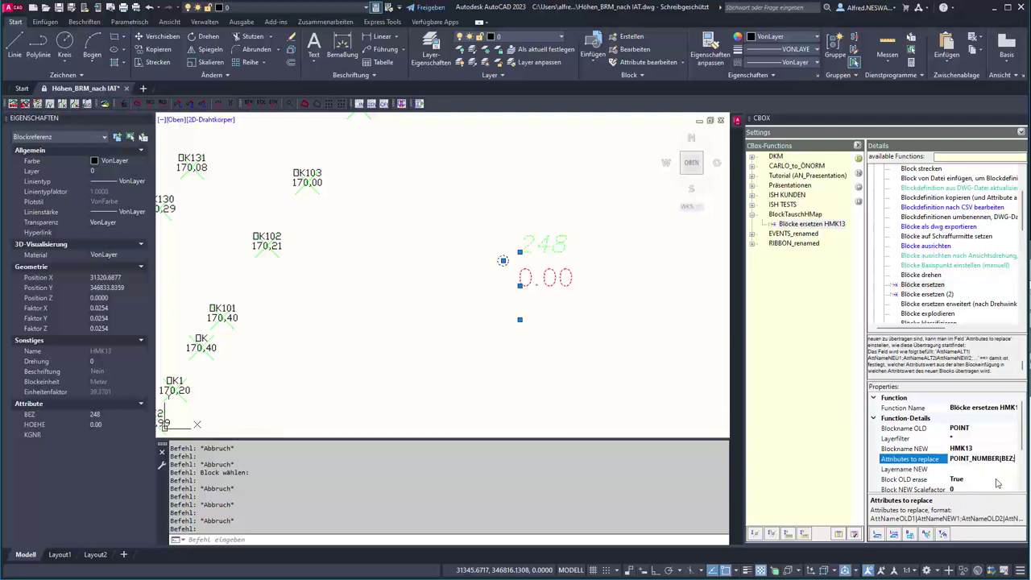
text(ELEVATION|HOEHE;)
Step: Review the Layername NEW, Block OLD erase and Block NEW Scalefactor settings, comparing the scale factors of the HMK13 and OK102 blocks
click(960, 472)
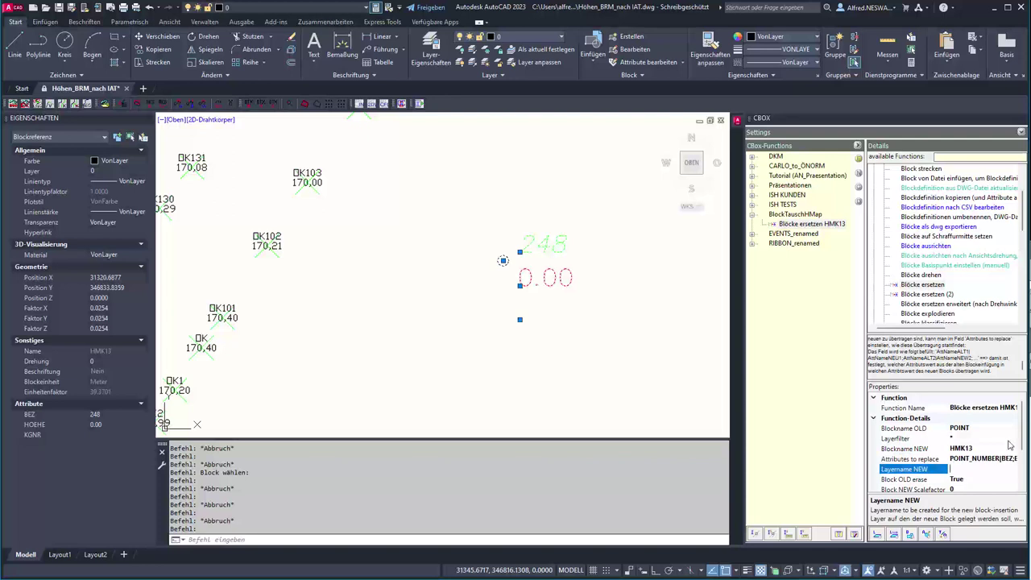
scroll(1024, 448, down, 2)
scroll(1023, 447, down, 2)
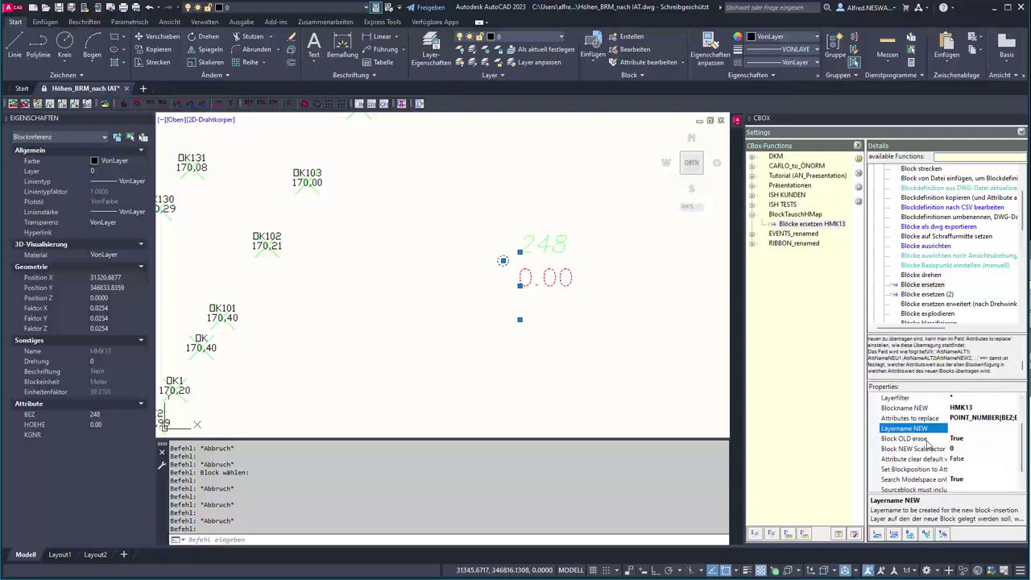
click(971, 440)
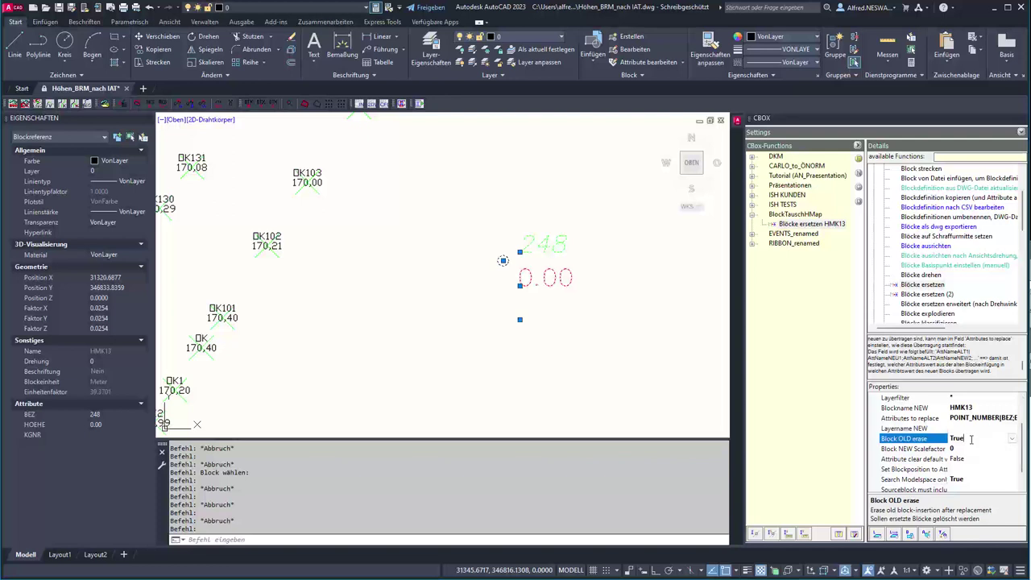
click(962, 452)
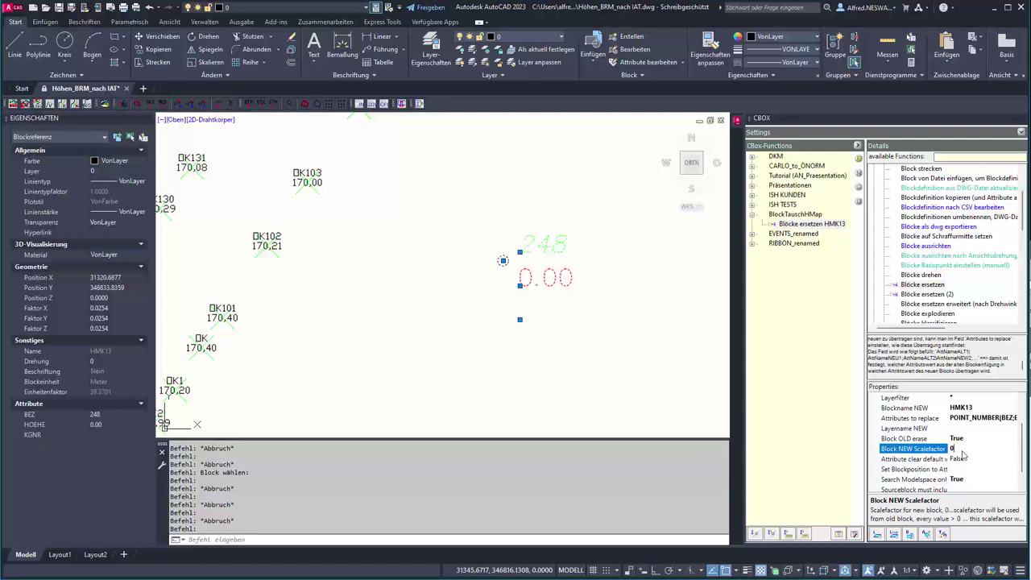
double_click(963, 450)
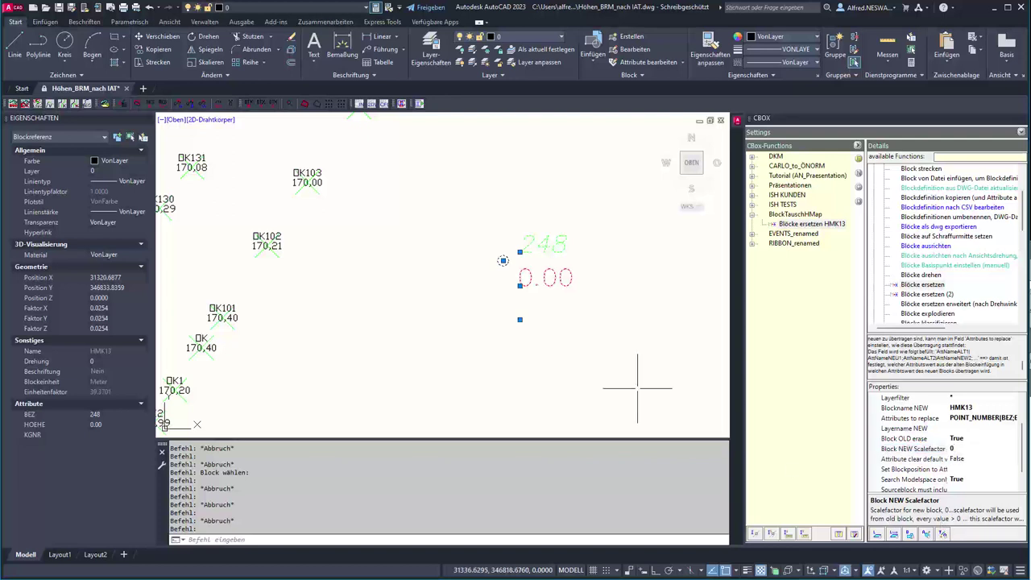
click(282, 241)
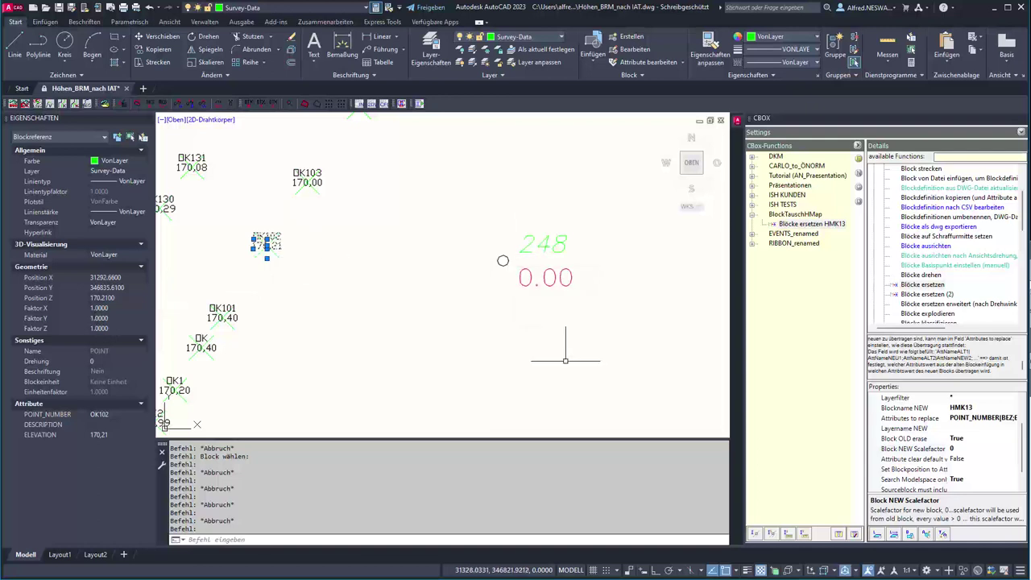
key(Escape)
click(970, 449)
double_click(970, 448)
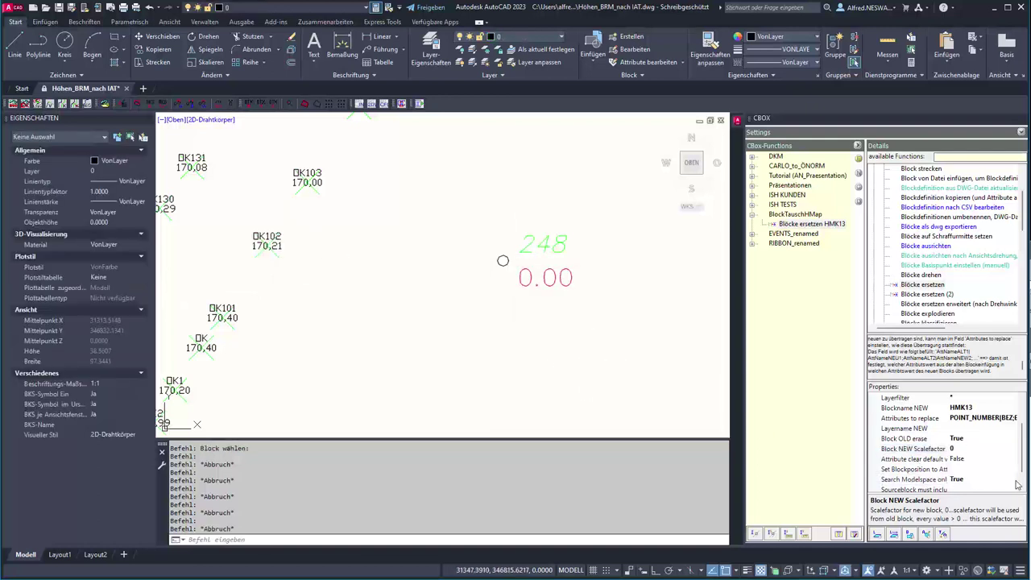
click(959, 448)
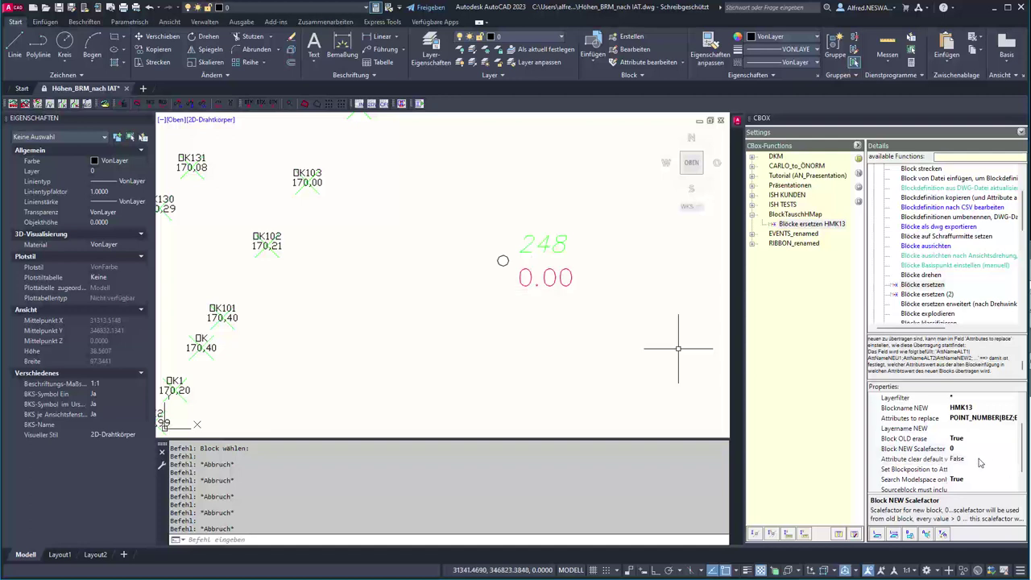
Step: Review the Attribute clear default value and Search Modelspace only settings, widening the property name column to read them
drag(948, 439, 967, 438)
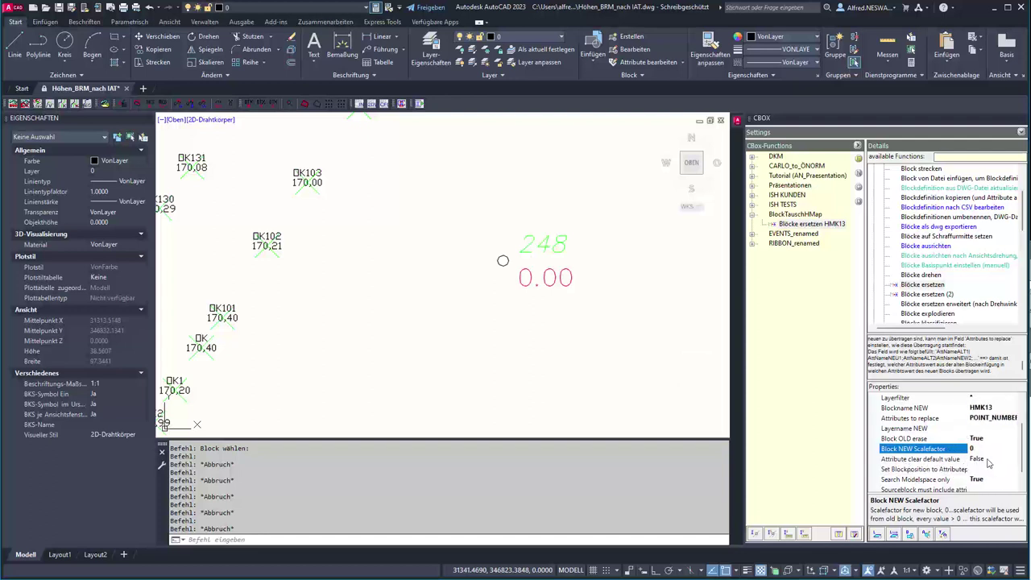
click(987, 459)
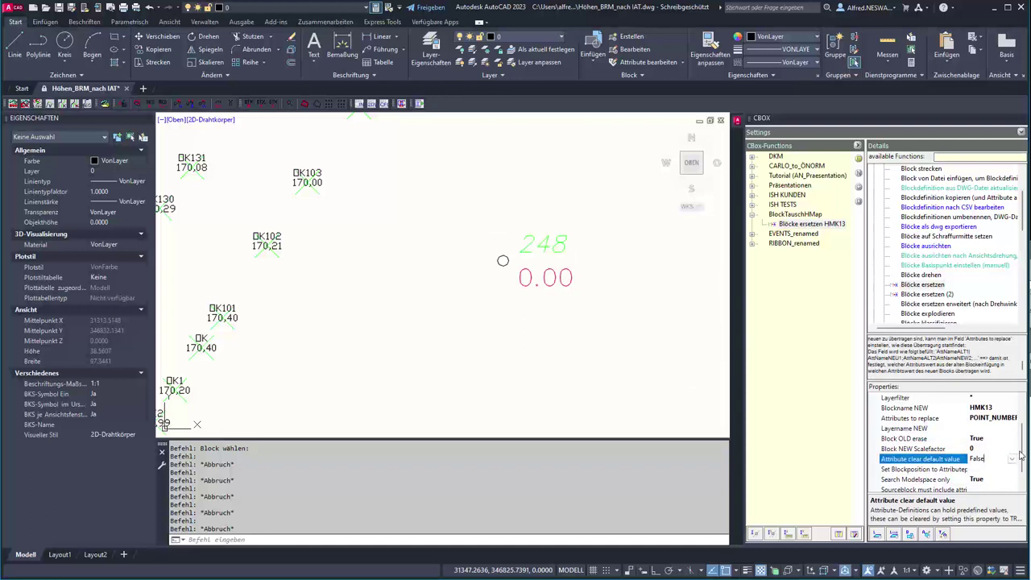
scroll(1023, 467, down, 2)
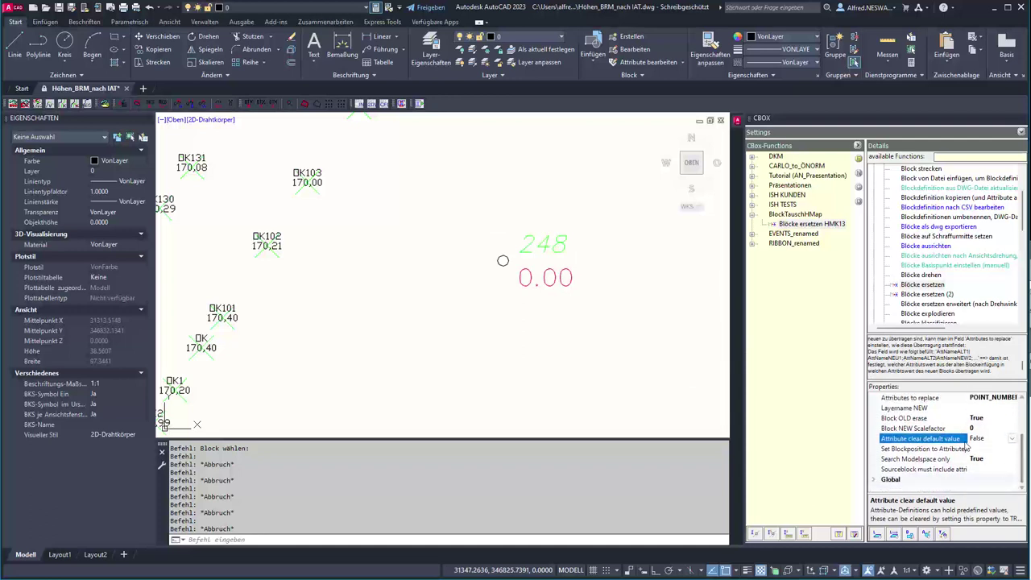
drag(969, 438, 980, 439)
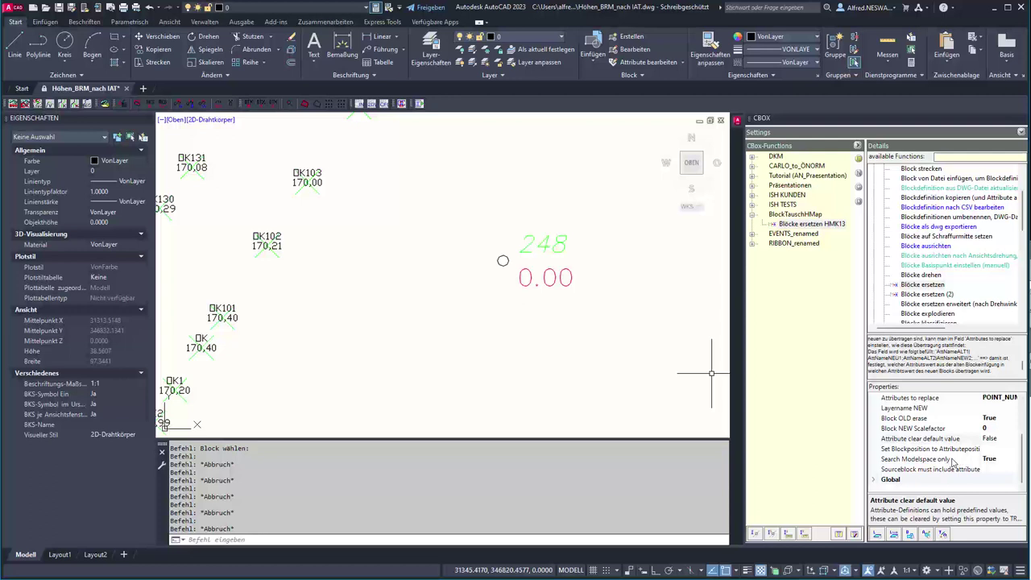
click(1000, 459)
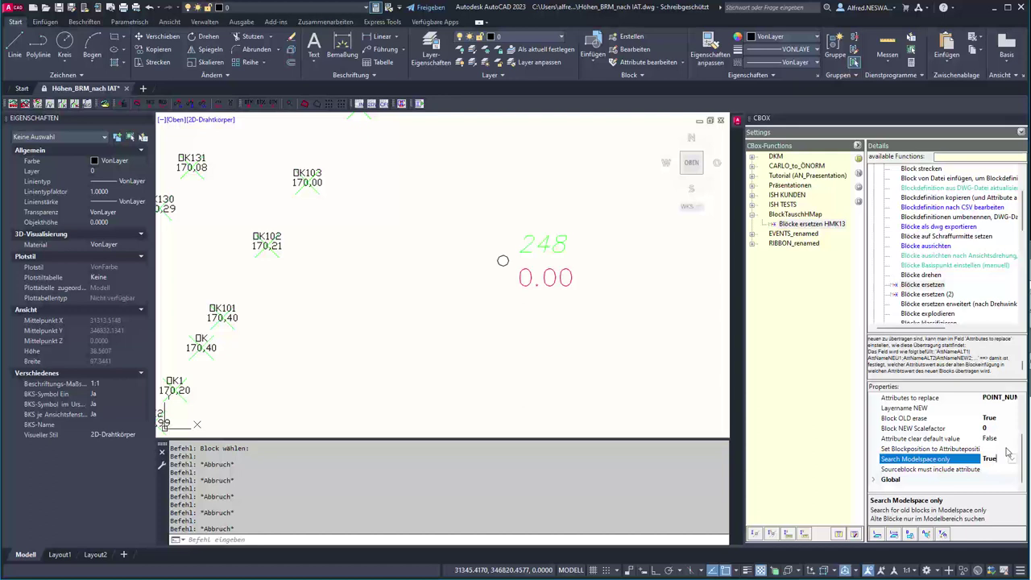
scroll(967, 451, up, 3)
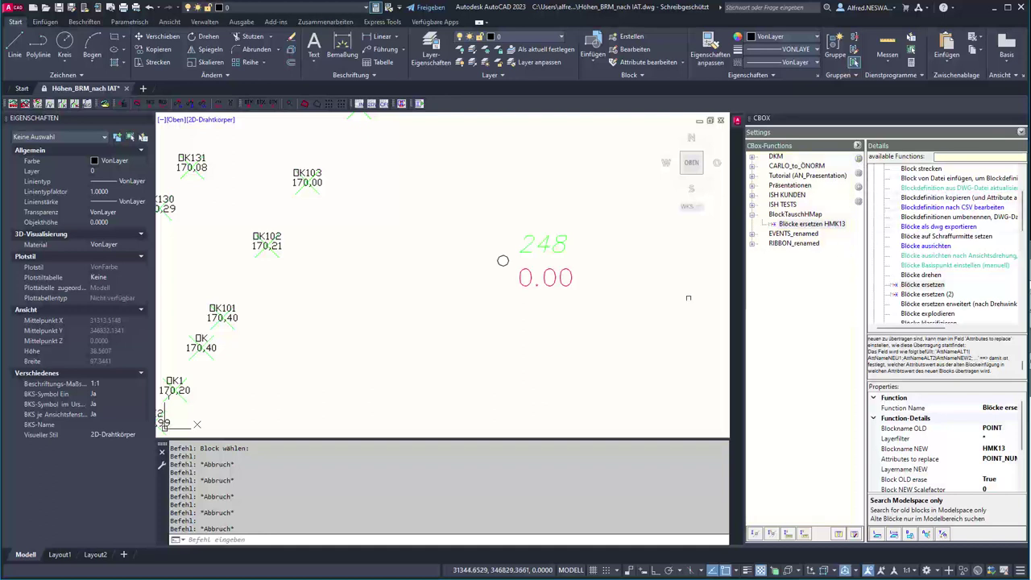
Step: Run the Blöcke ersetzen HMK13 function on the drawing and check the size and attributes of the replaced OK51 block
scroll(574, 290, down, 5)
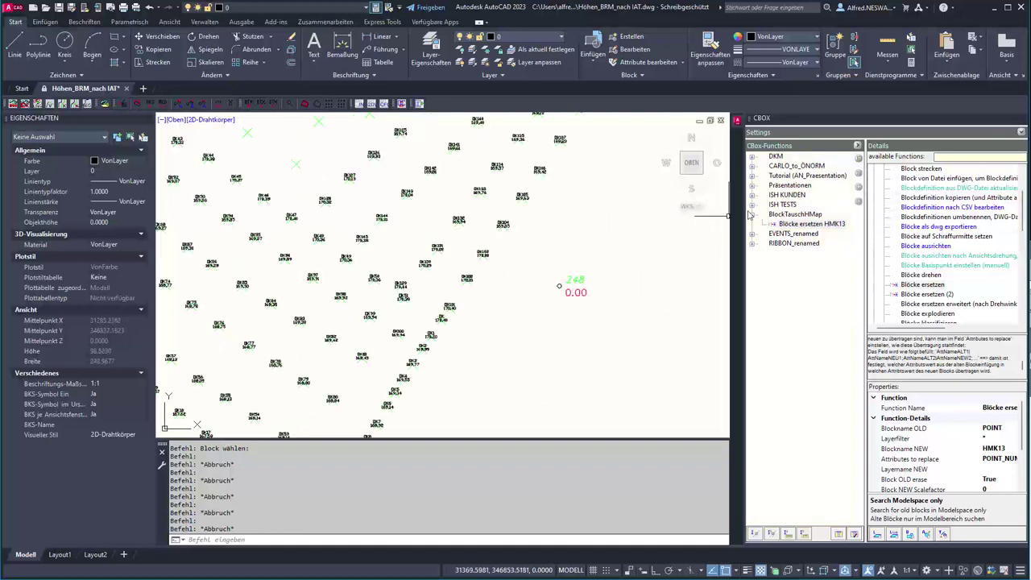
double_click(806, 224)
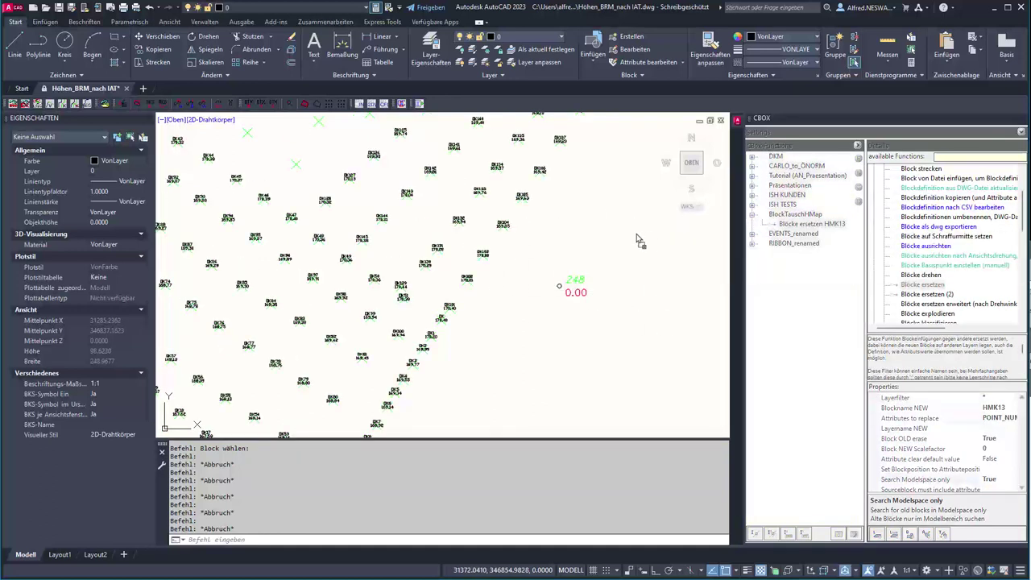
scroll(451, 282, up, 5)
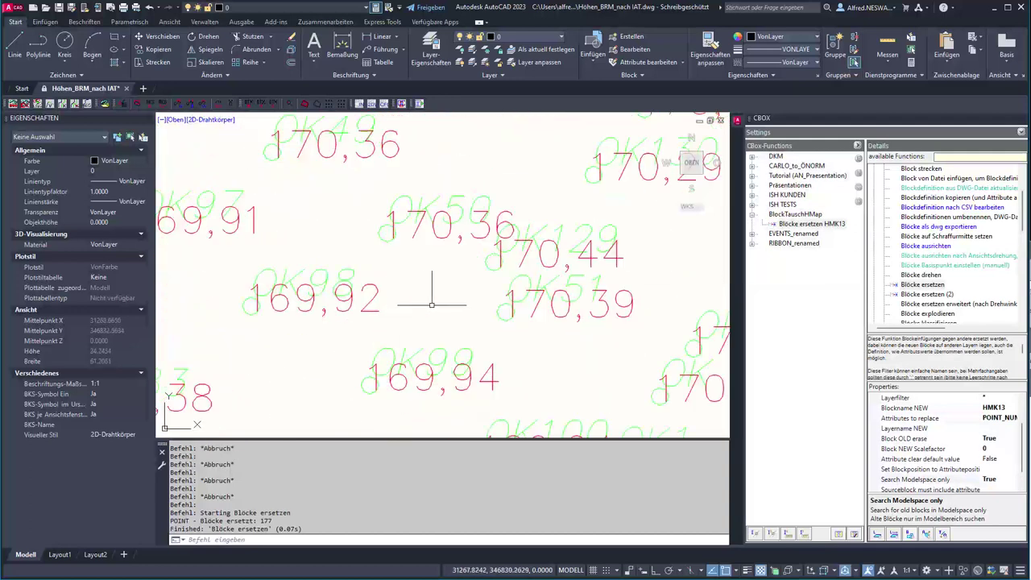
click(491, 312)
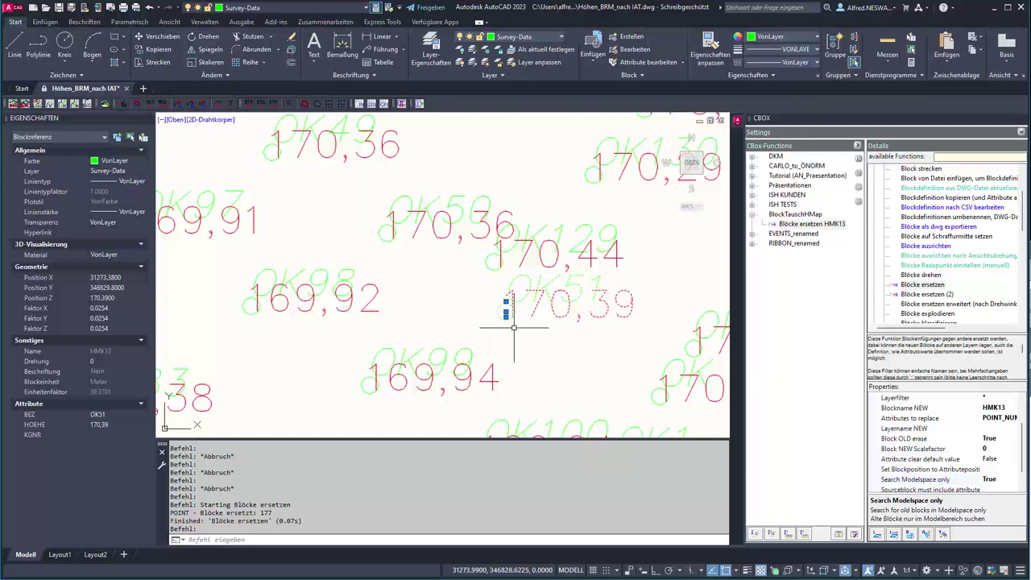
scroll(514, 328, down, 4)
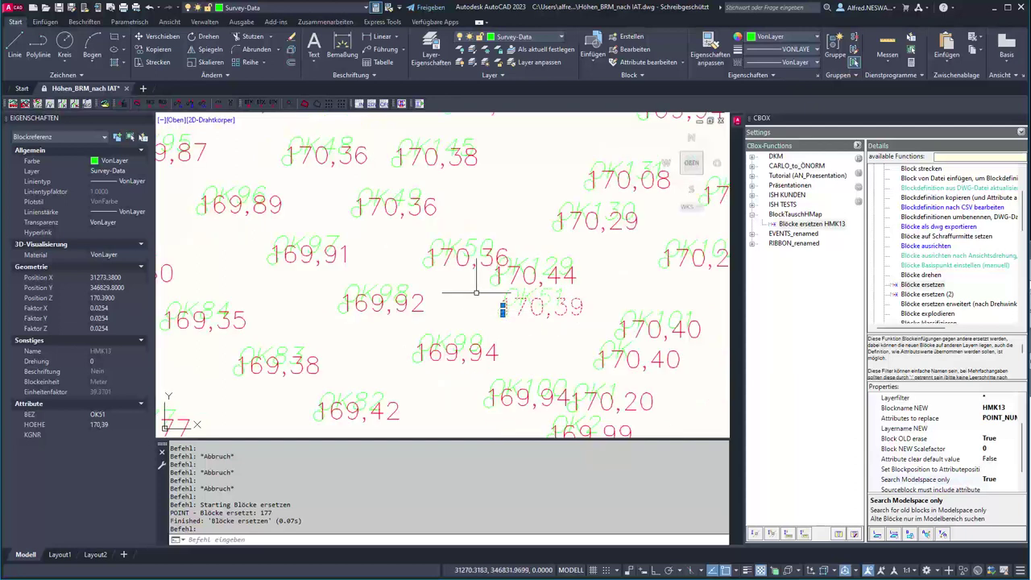
scroll(475, 294, down, 5)
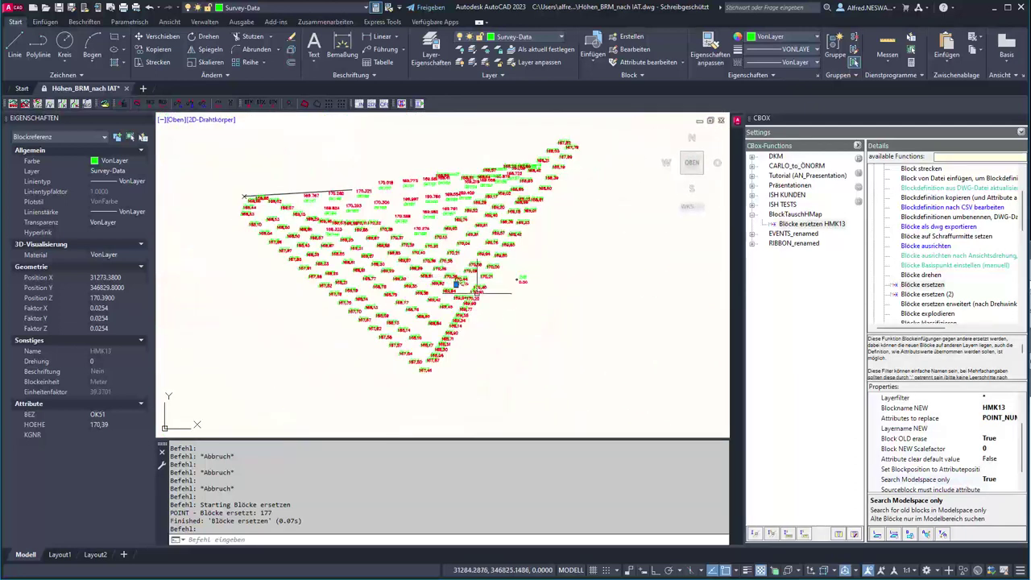
Step: Undo the block replacement to restore the original survey point blocks
click(148, 8)
click(148, 8)
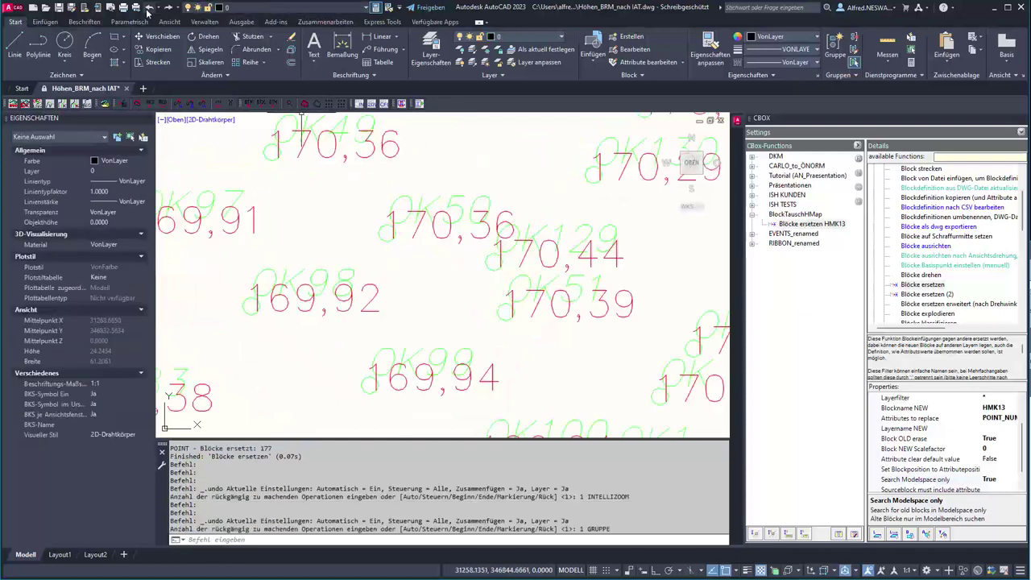
click(148, 8)
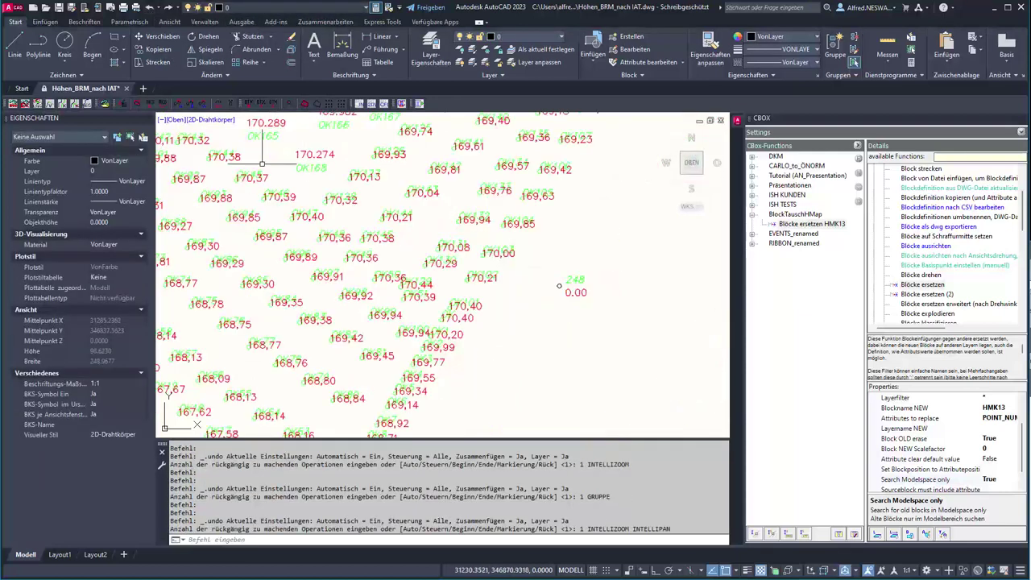
click(148, 8)
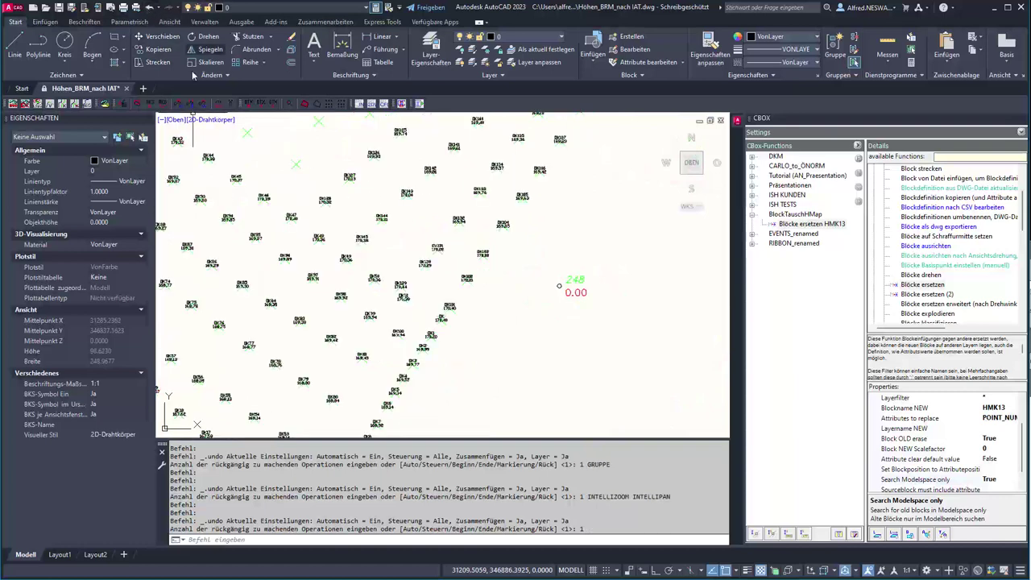
Step: Set the Block NEW Scalefactor to 0.5 and run the Blöcke ersetzen HMK13 function again
click(989, 450)
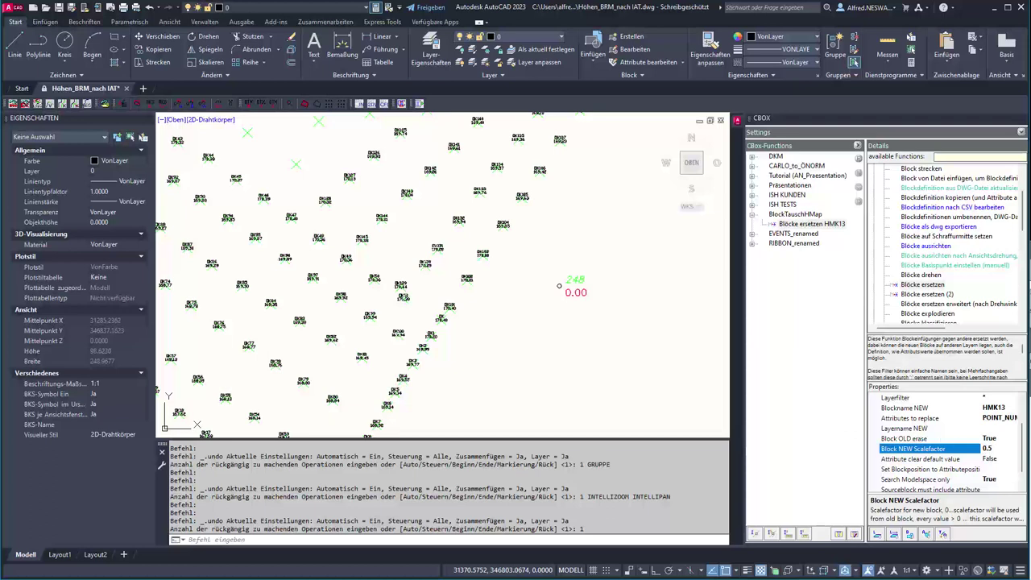
key(Return)
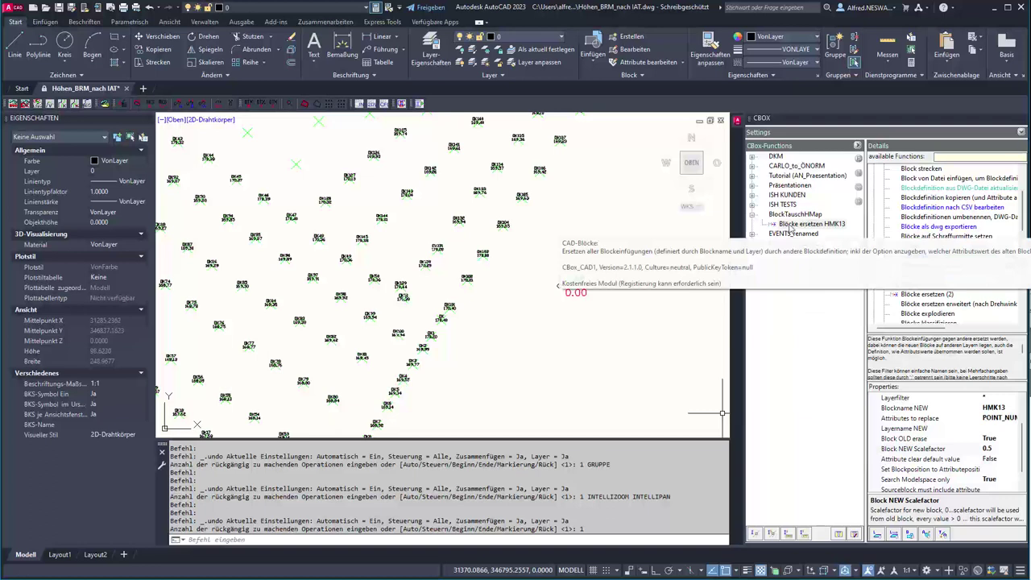
scroll(511, 277, up, 6)
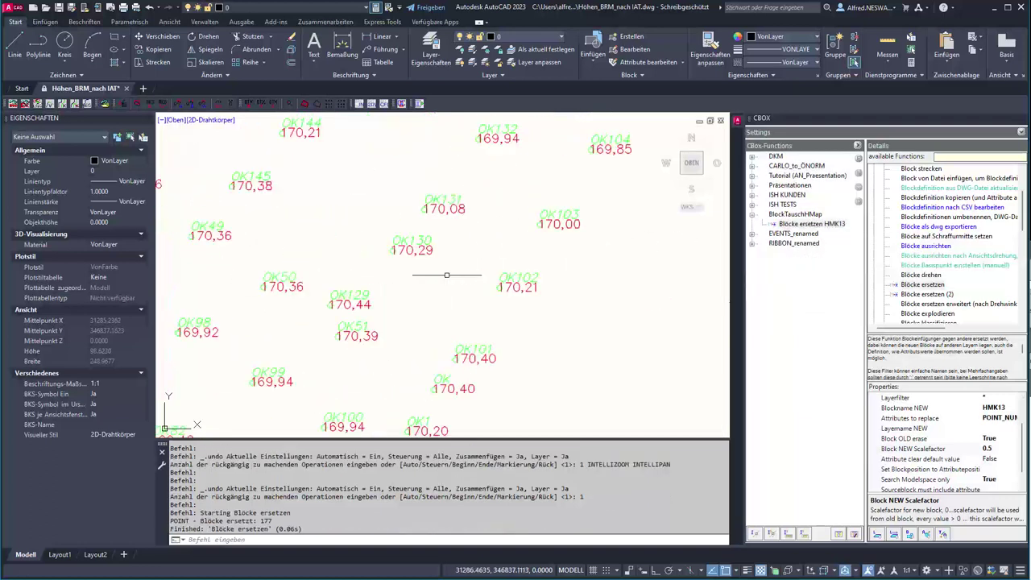
Step: Inspect the replaced points across the drawing and check the block properties and attributes of point OK161
scroll(518, 298, down, 5)
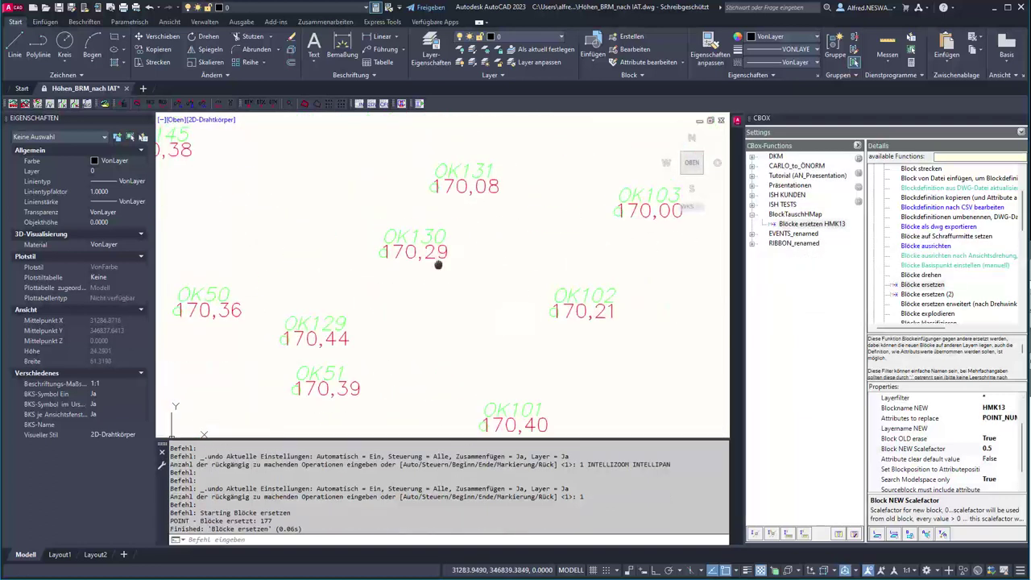
scroll(406, 202, down, 5)
scroll(419, 258, up, 2)
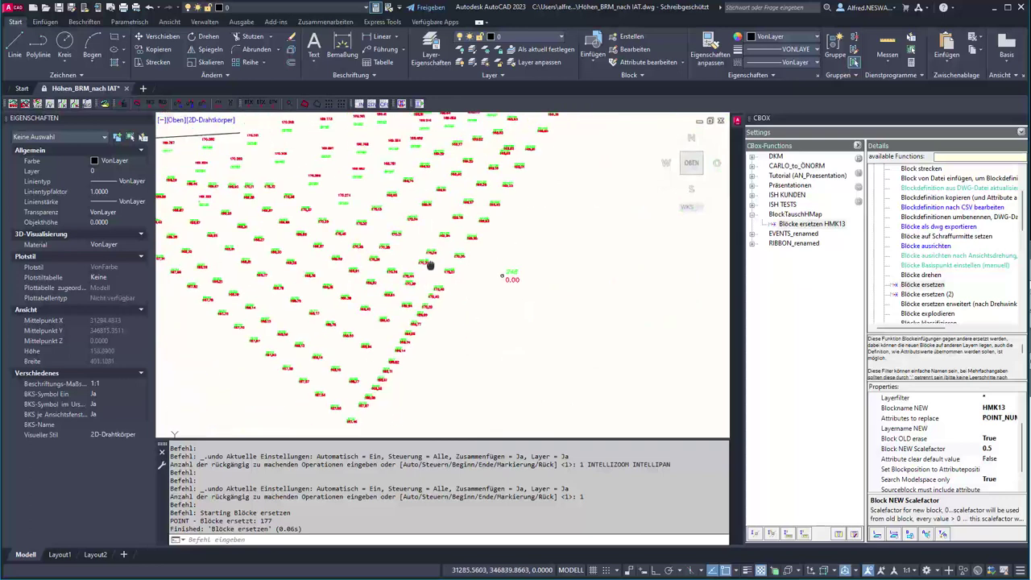
scroll(341, 170, up, 5)
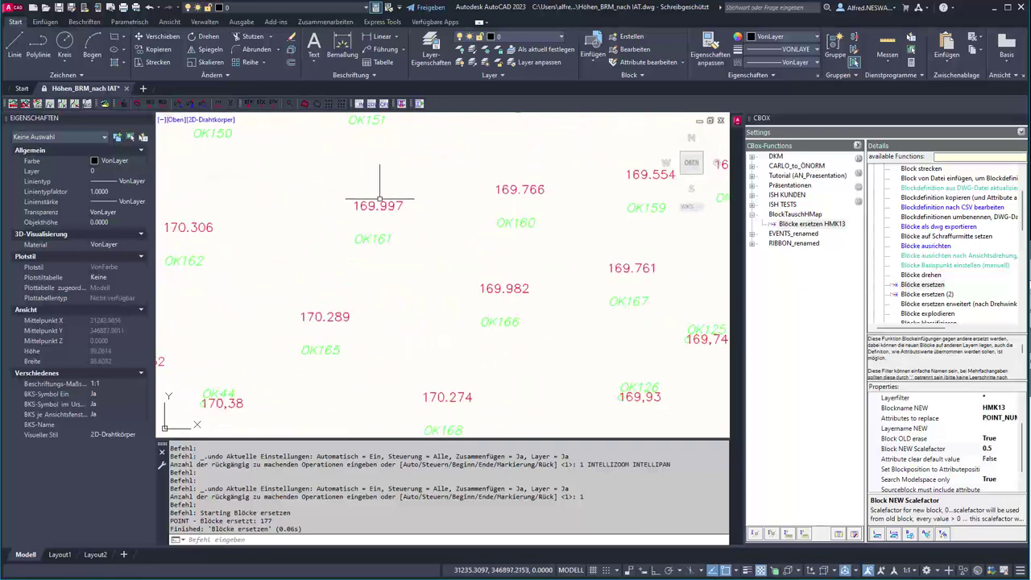
click(390, 205)
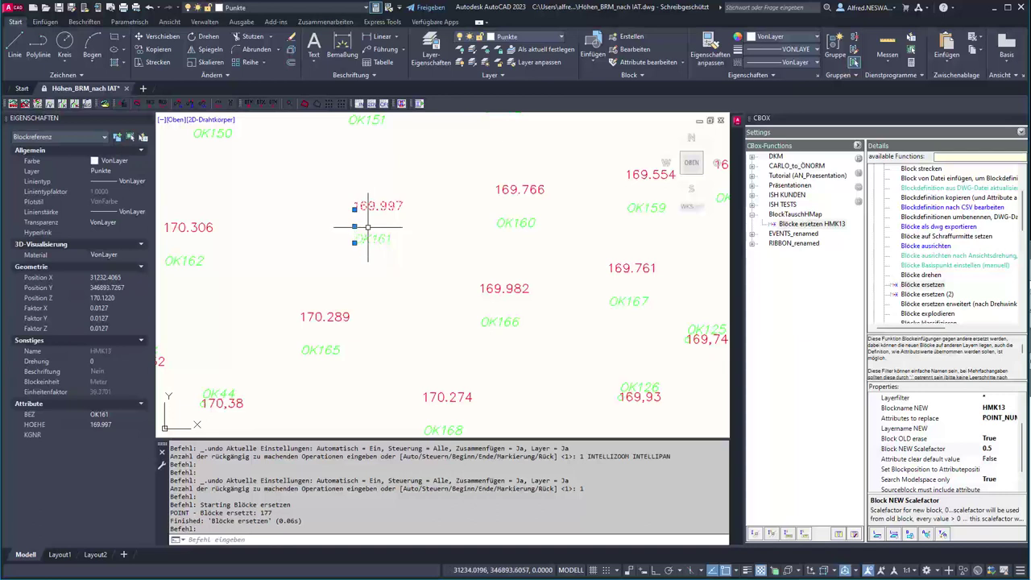
scroll(368, 227, down, 5)
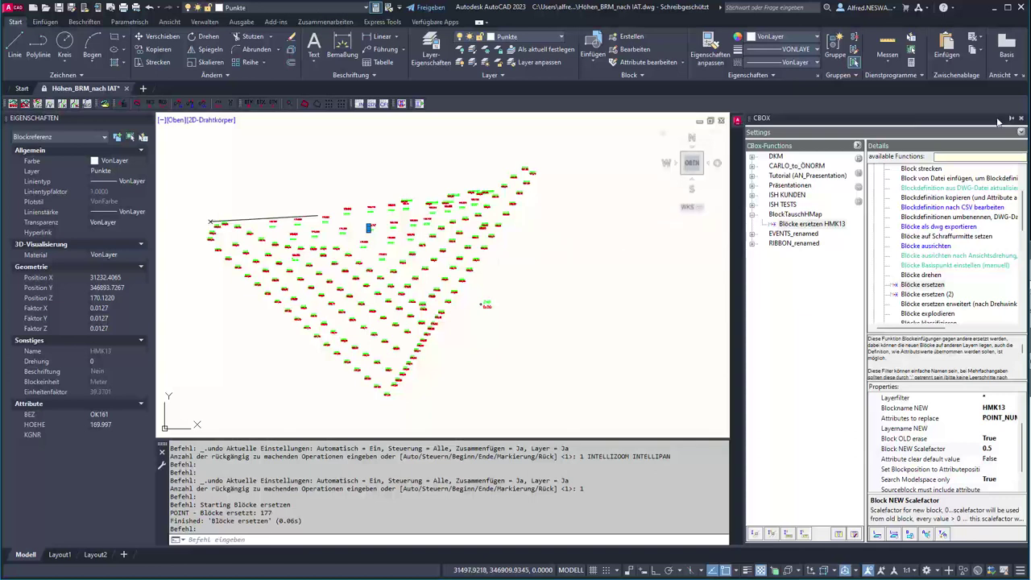
Step: Collapse the CBox palette and dock the HMap palette open beside the drawing
click(1013, 119)
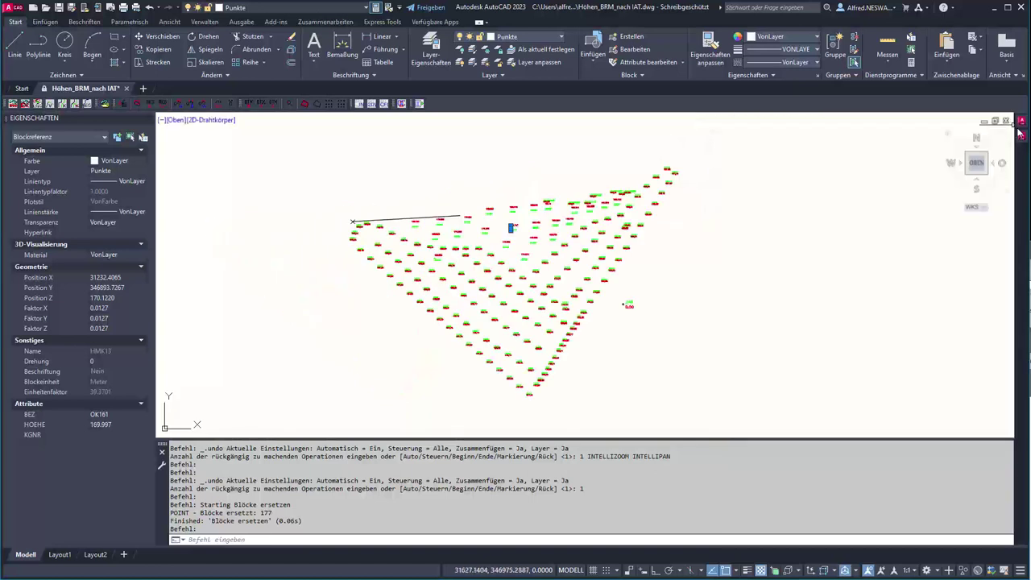
mouse_move(1022, 139)
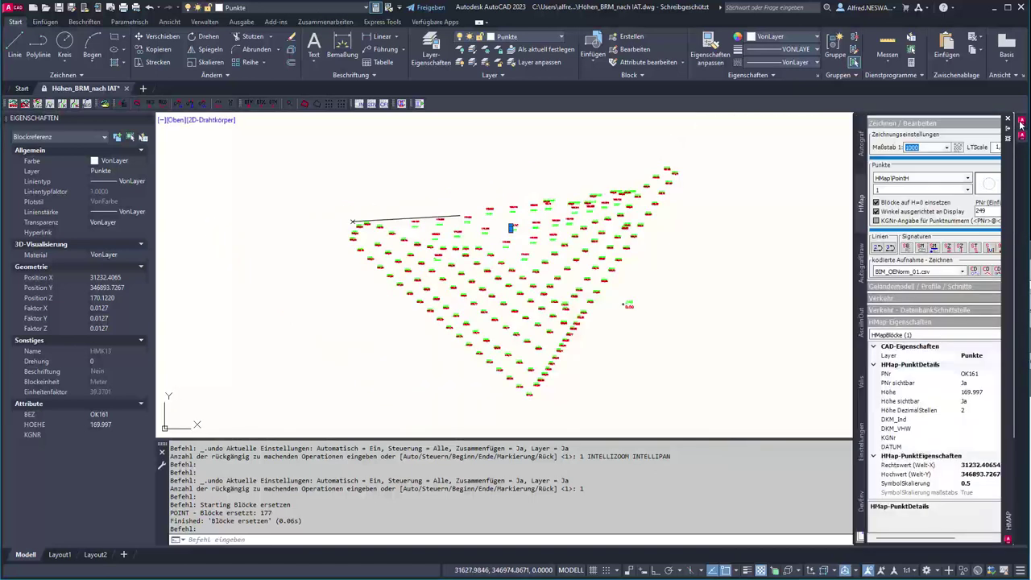
click(1012, 129)
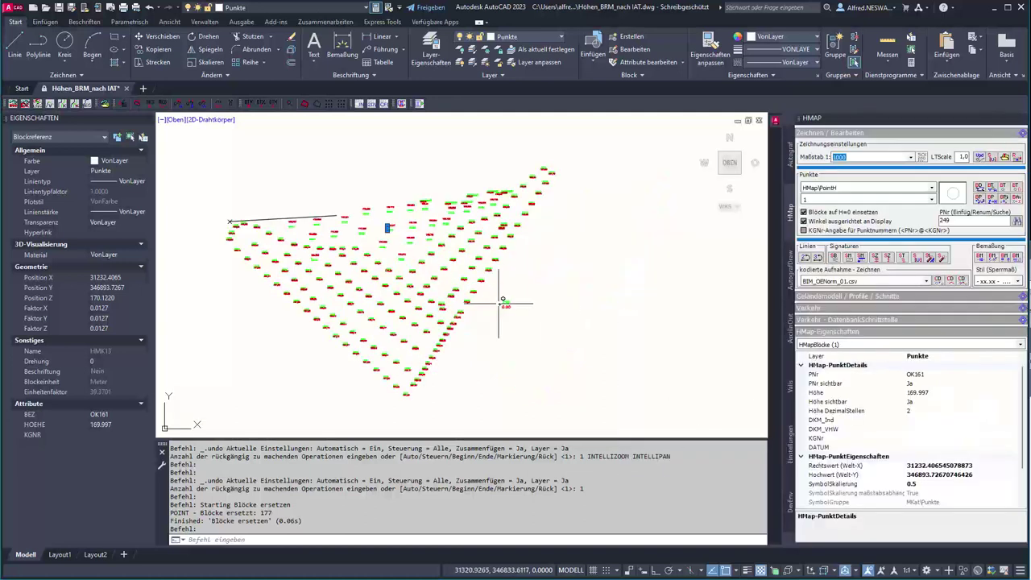
Step: Select the replaced point OK84, check its PNr and Höhe in the HMap properties, and look over the surrounding points
key(Escape)
scroll(434, 297, up, 5)
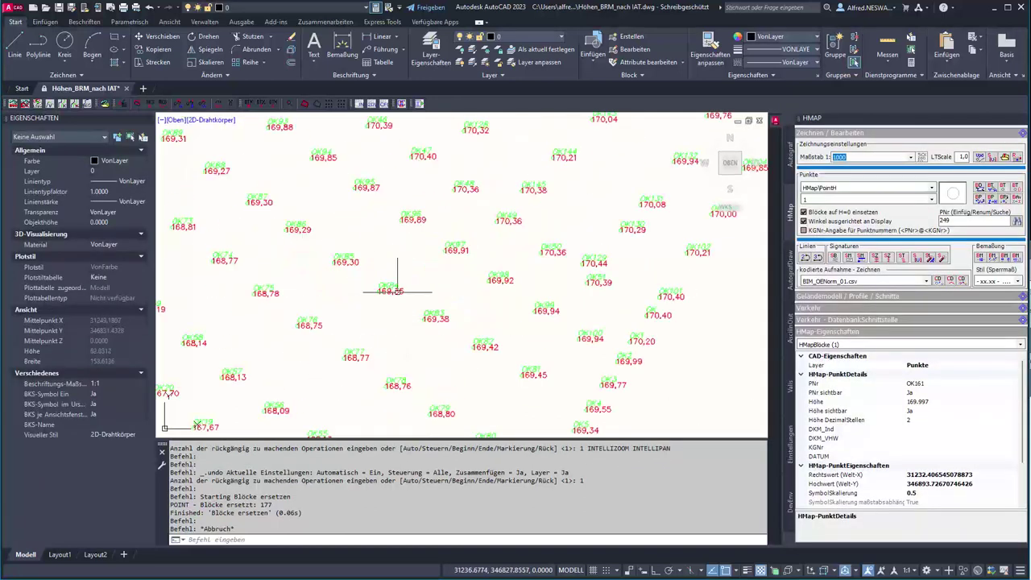
click(381, 292)
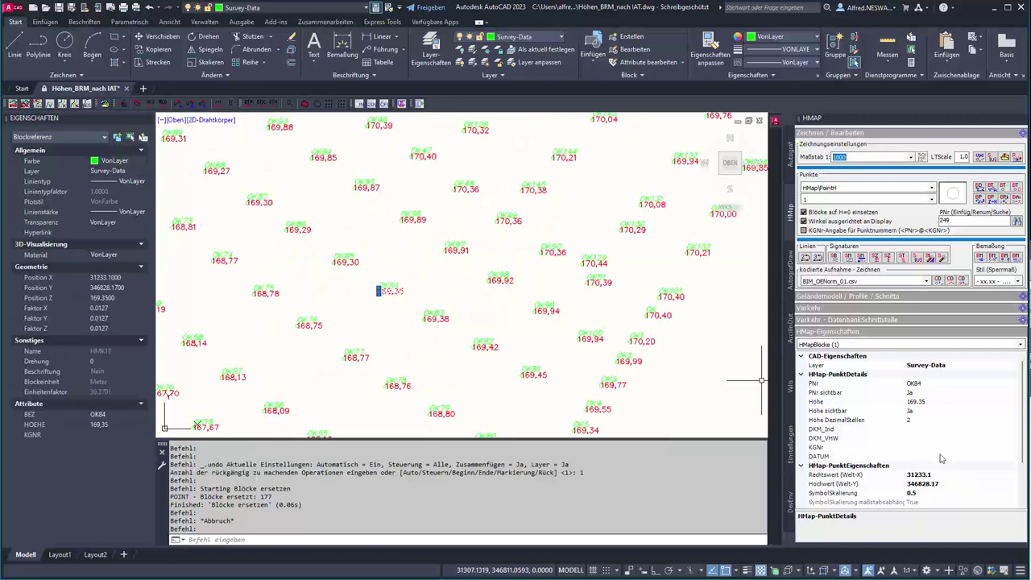
click(937, 386)
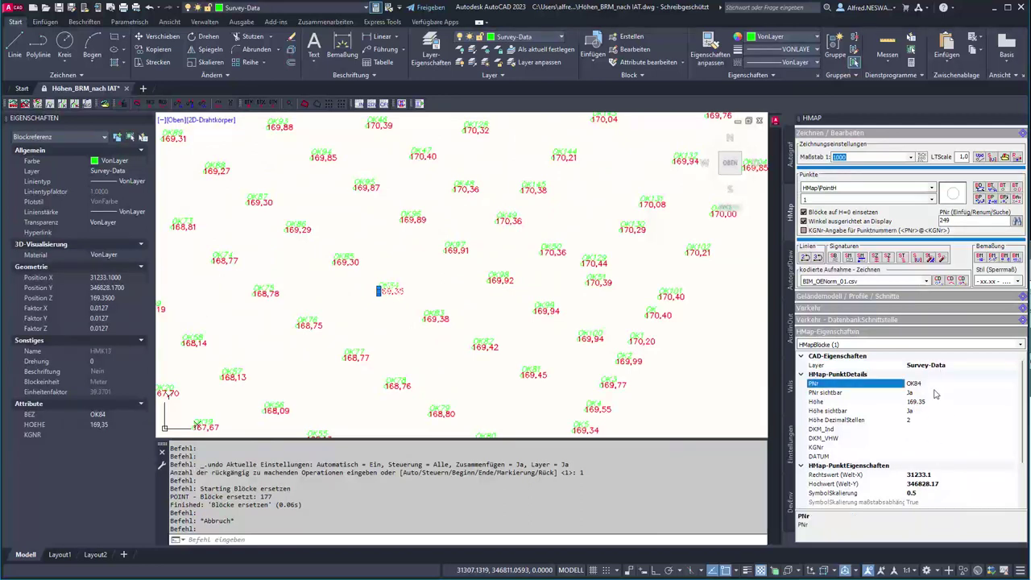
click(937, 403)
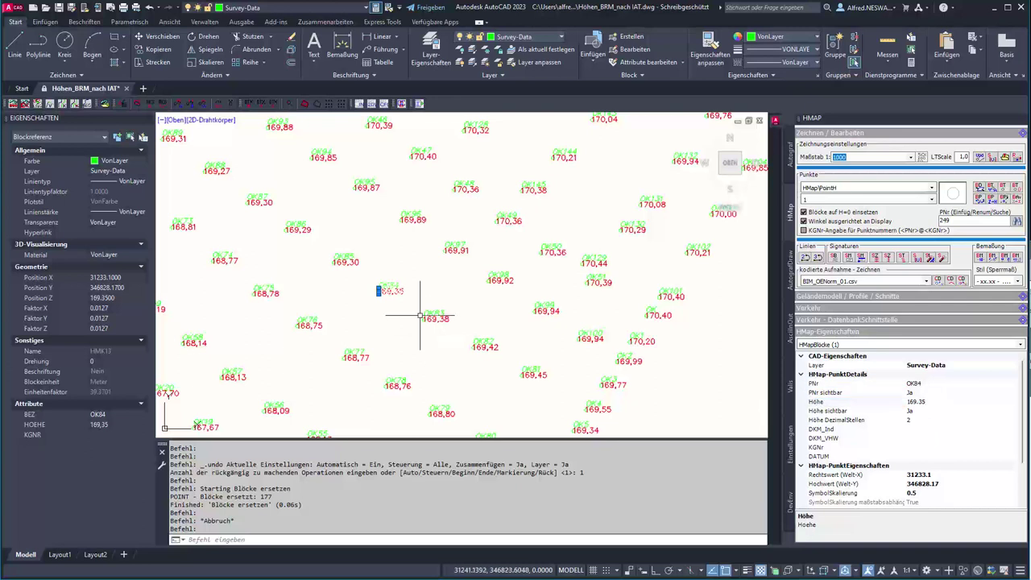
scroll(419, 315, down, 5)
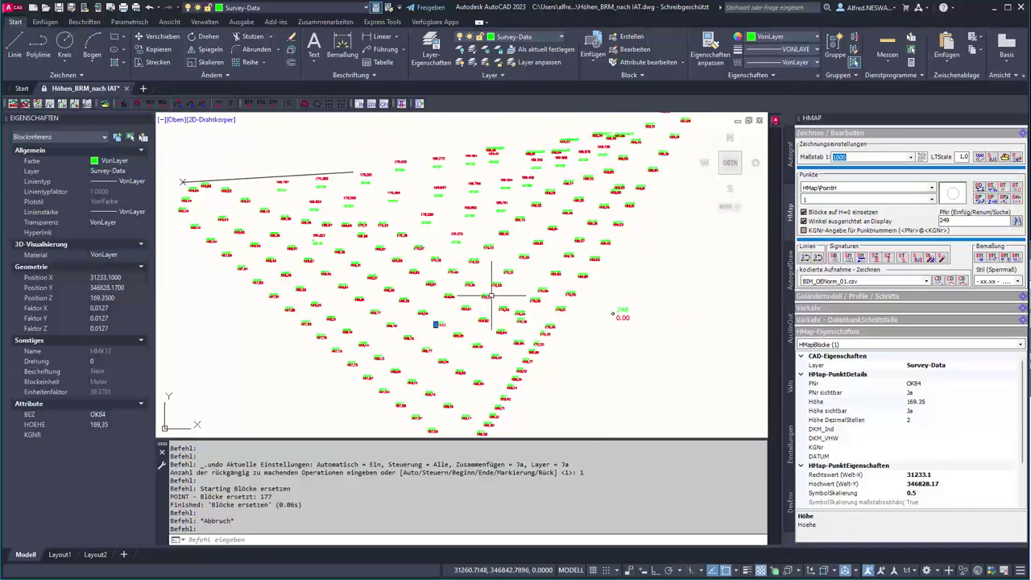
mouse_move(490, 297)
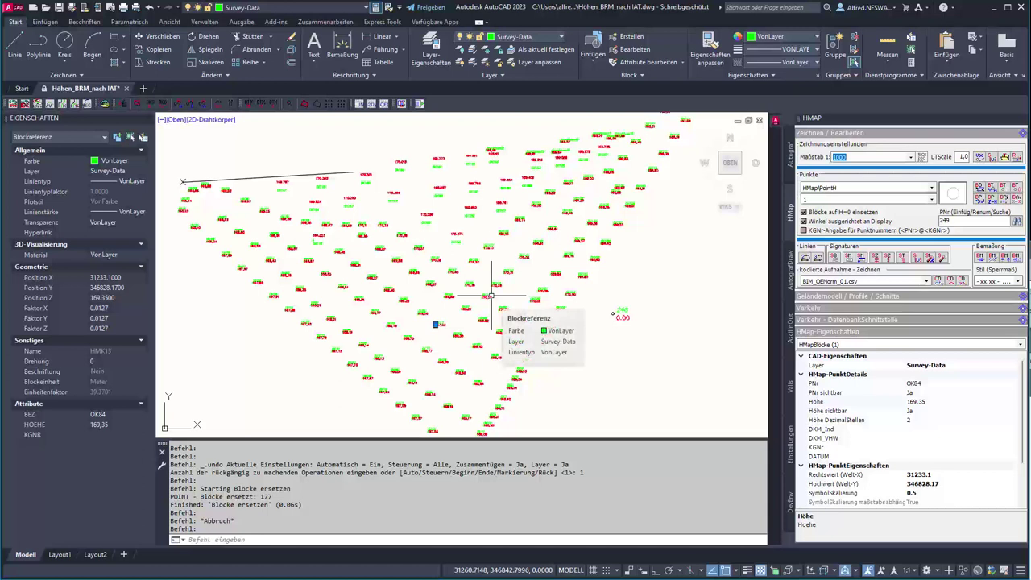
scroll(487, 303, up, 5)
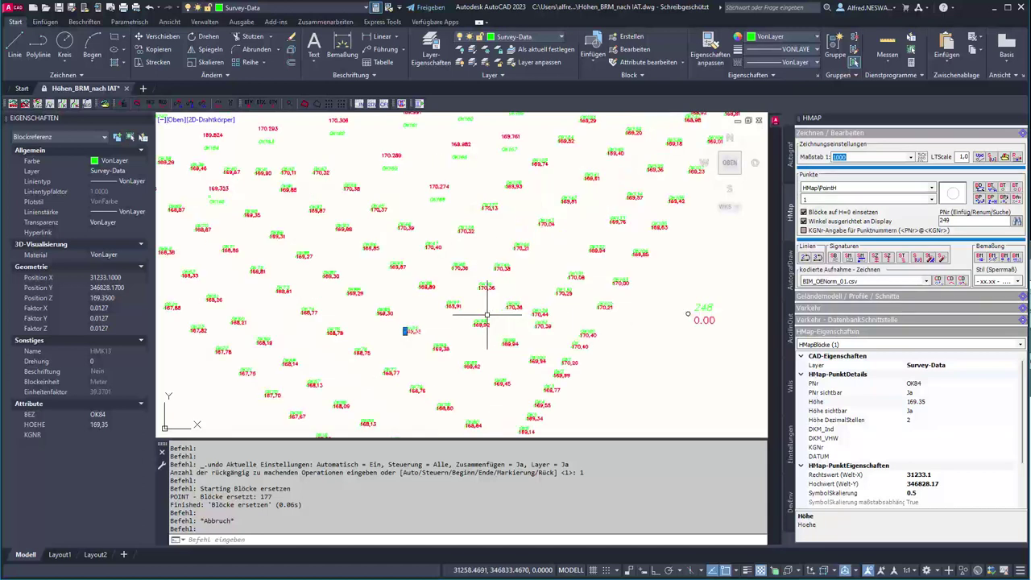
middle_drag(462, 329, 475, 277)
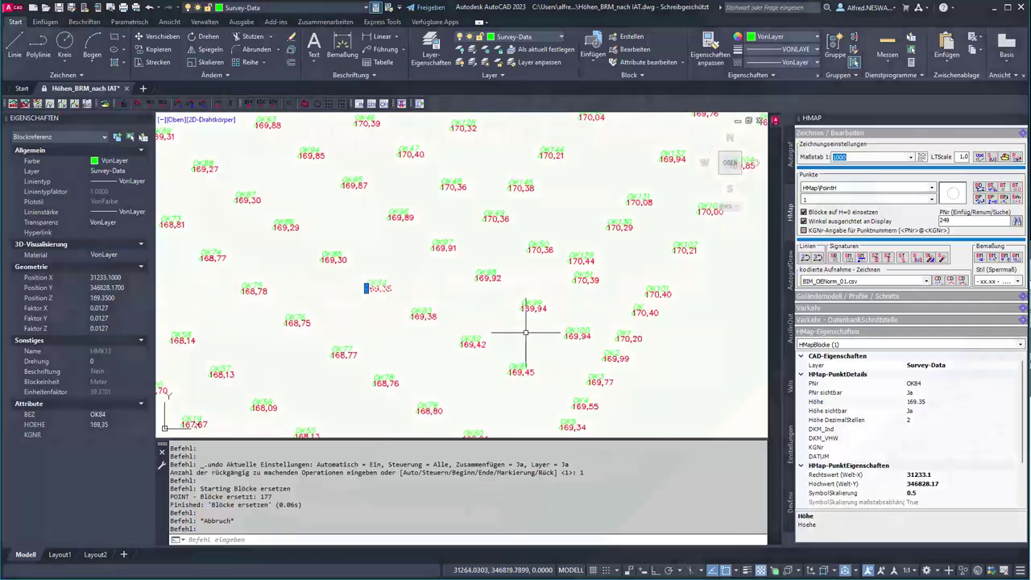